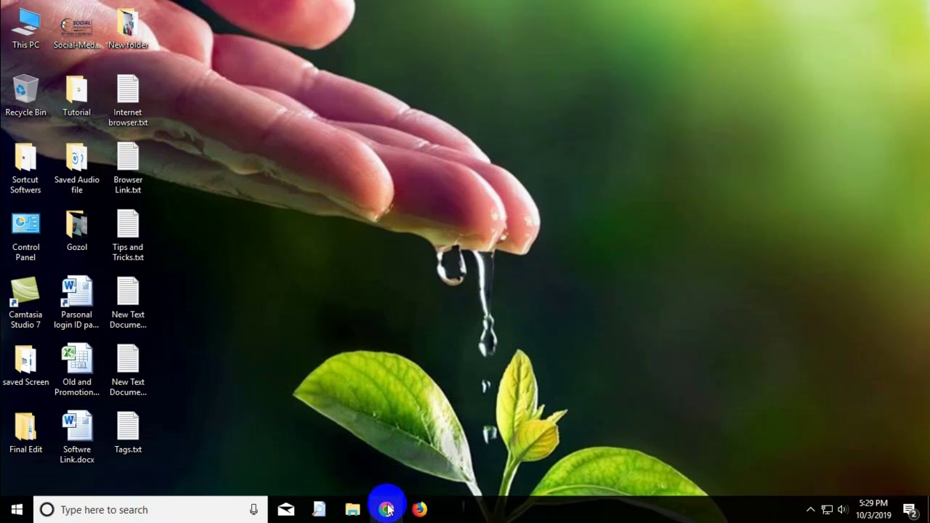
# - Launch Chrome, go to the Gmail inbox, and open the Extensions page with its side menu
pyautogui.click(386, 509)
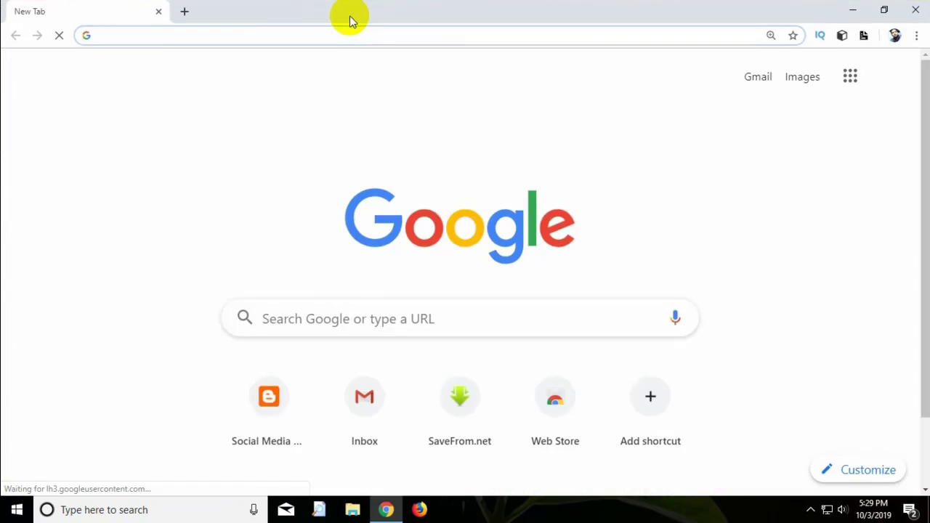
pyautogui.click(760, 78)
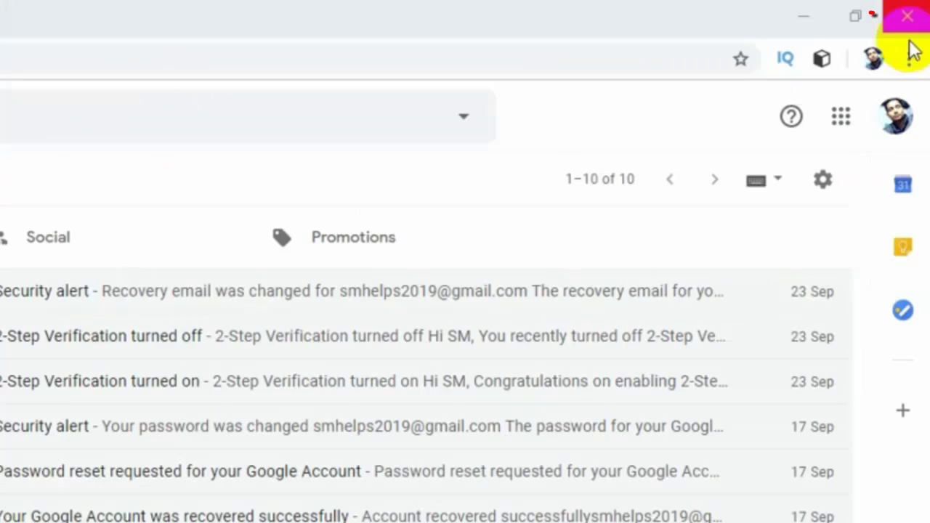
pyautogui.click(916, 36)
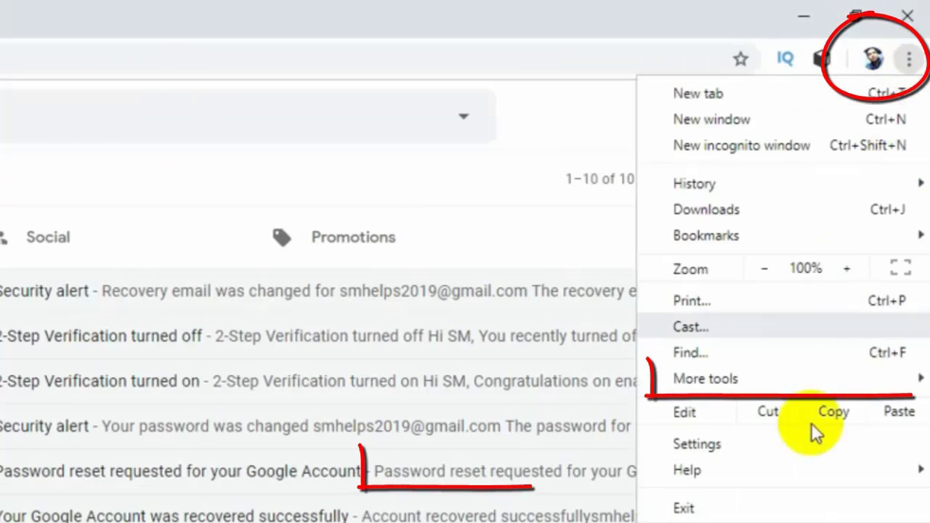
pyautogui.moveTo(689, 385)
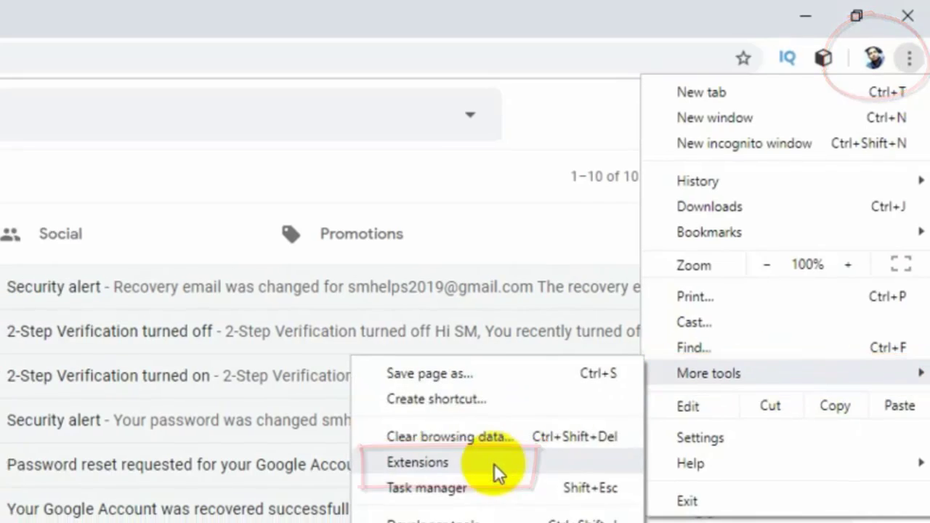
pyautogui.click(489, 469)
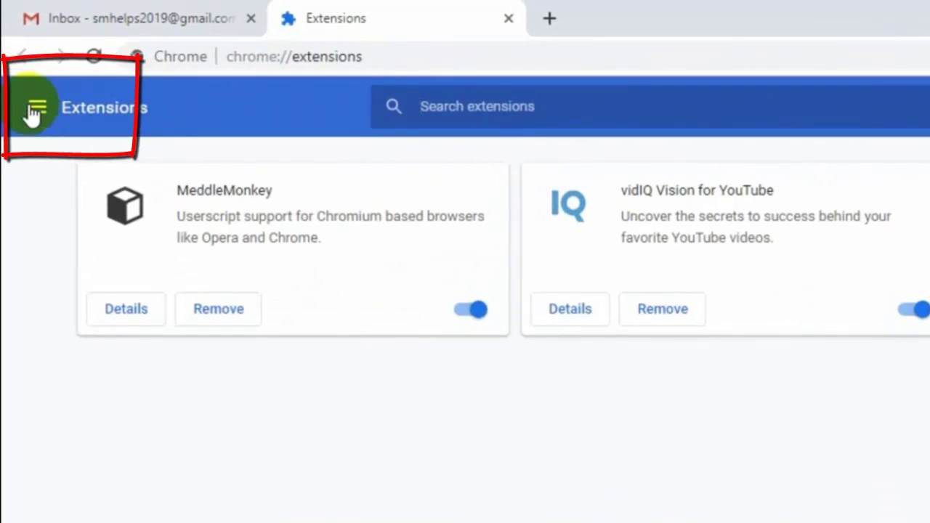
pyautogui.click(29, 104)
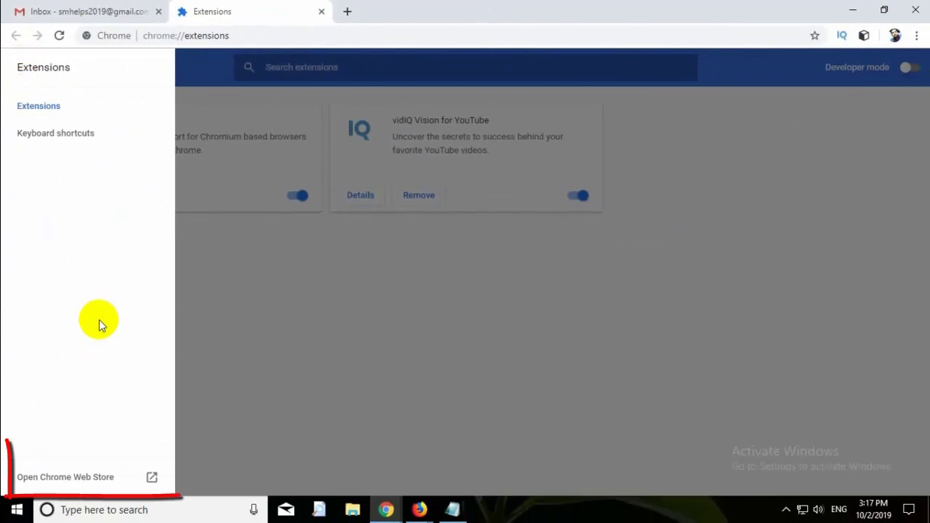
# - Open the Chrome Web Store and search it for 'gmail templates'
pyautogui.click(151, 481)
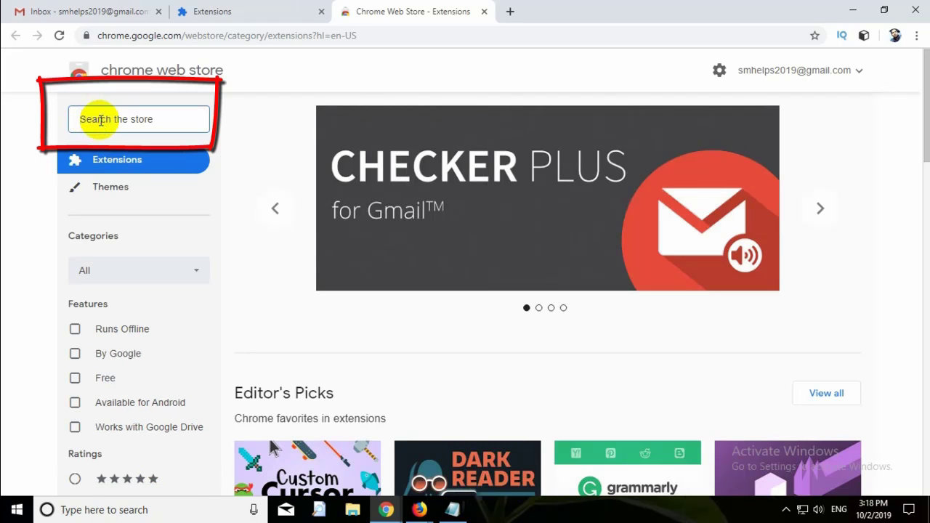
pyautogui.write('g')
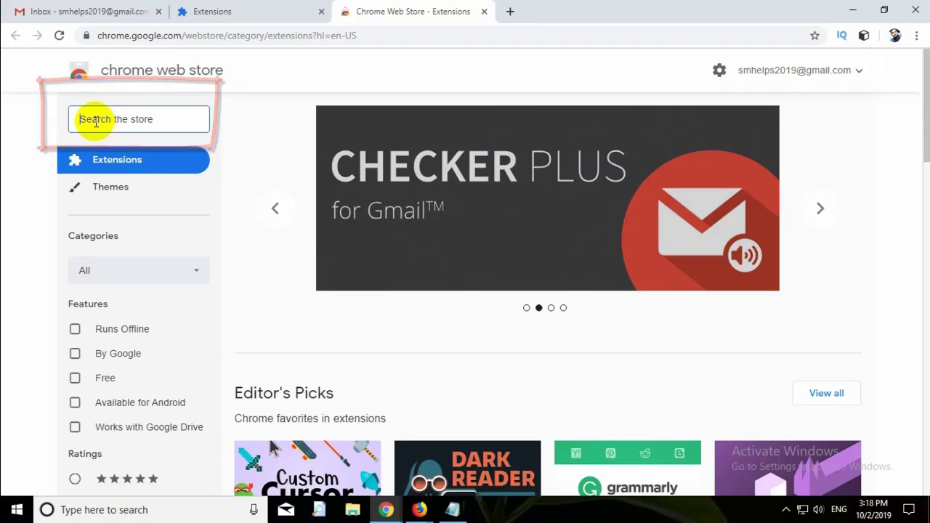
pyautogui.write('mail')
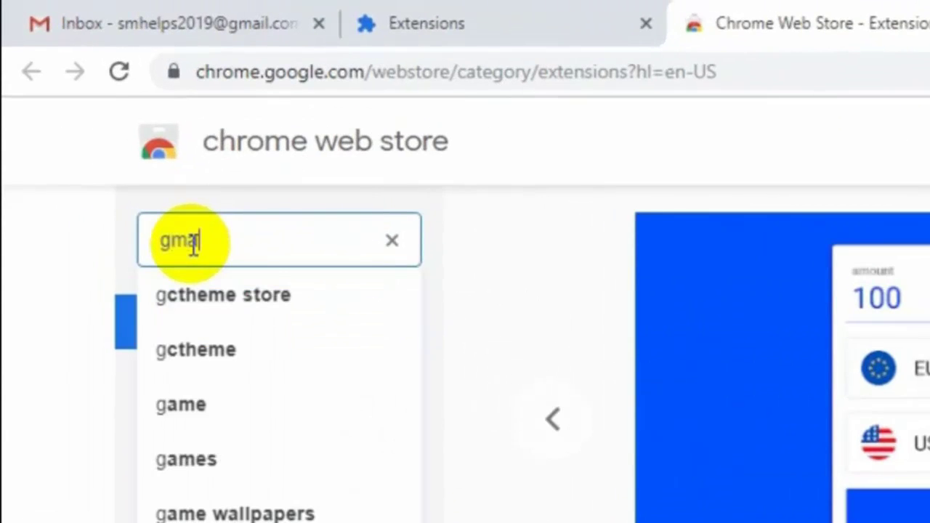
pyautogui.write(' temp')
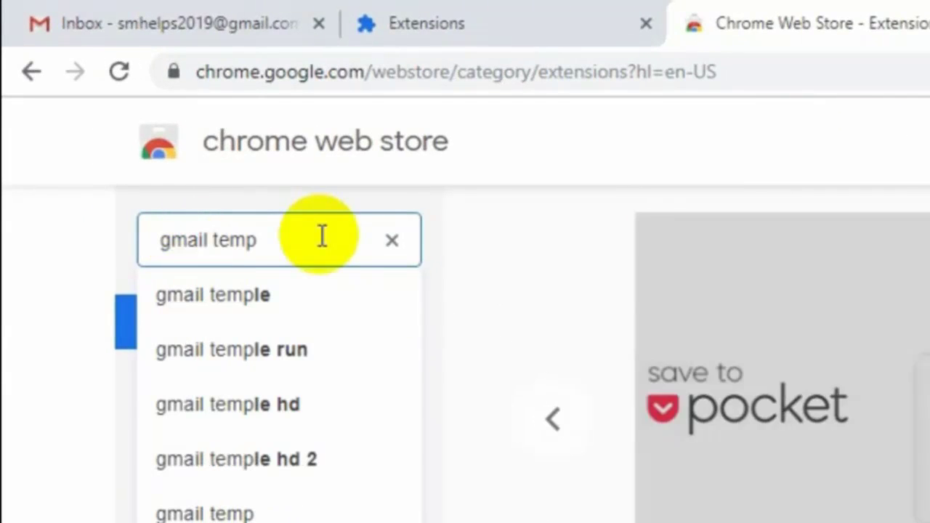
pyautogui.write('lates')
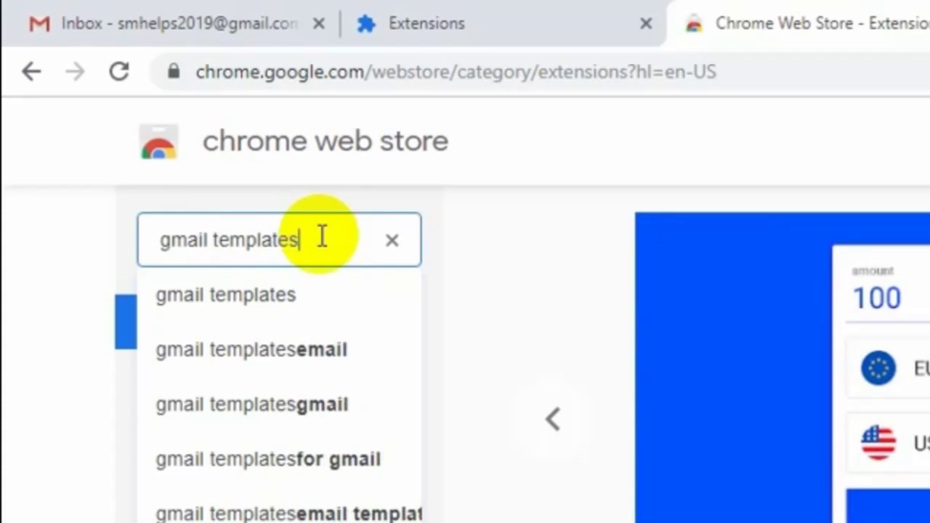
pyautogui.press('Return')
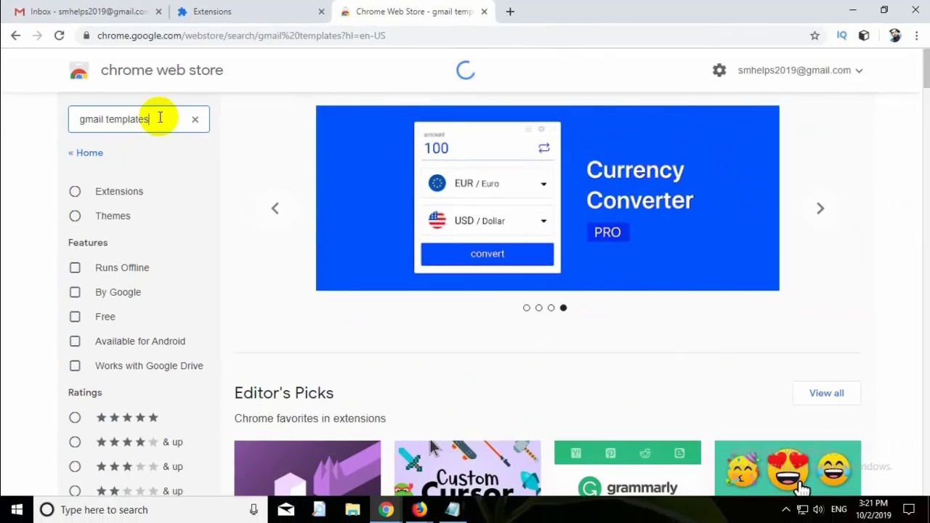
# - Add the Gmail™ Email Templates extension to Chrome and confirm the installation
pyautogui.click(155, 123)
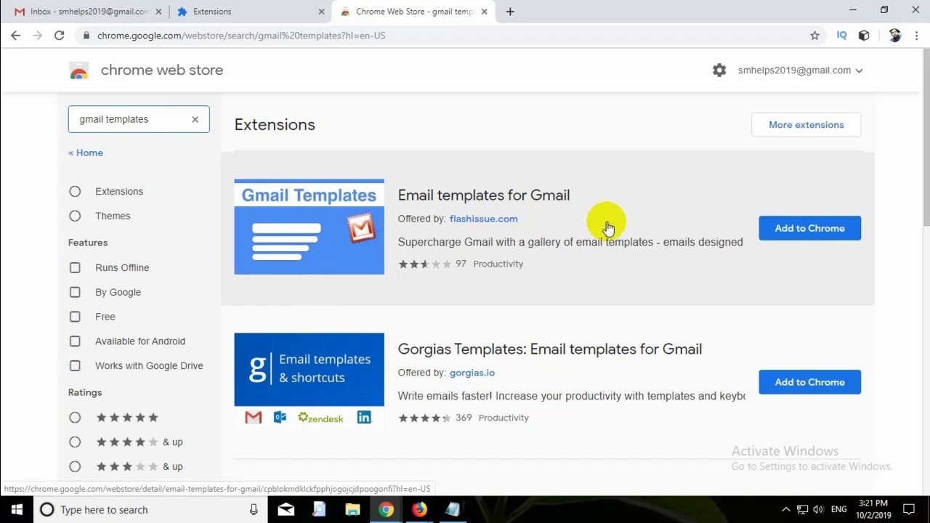
pyautogui.scroll(-3, 608, 228)
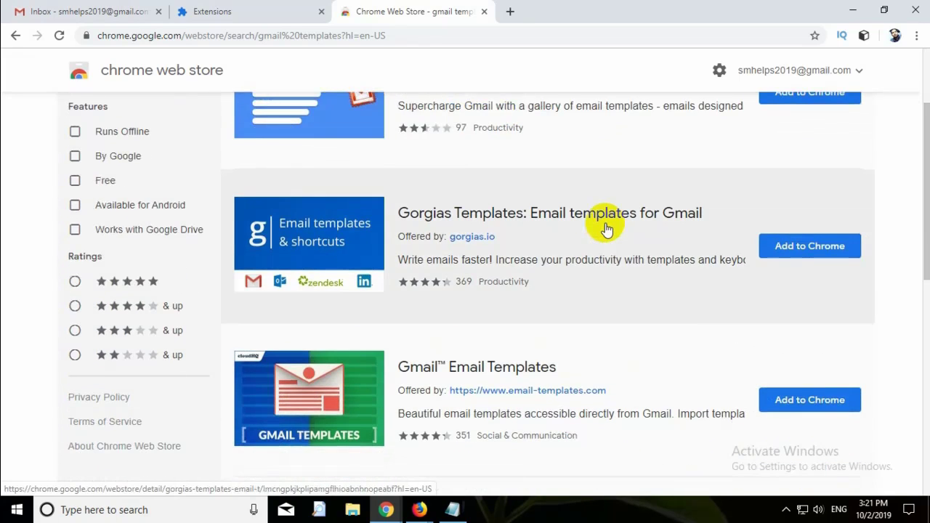
pyautogui.scroll(-1, 607, 228)
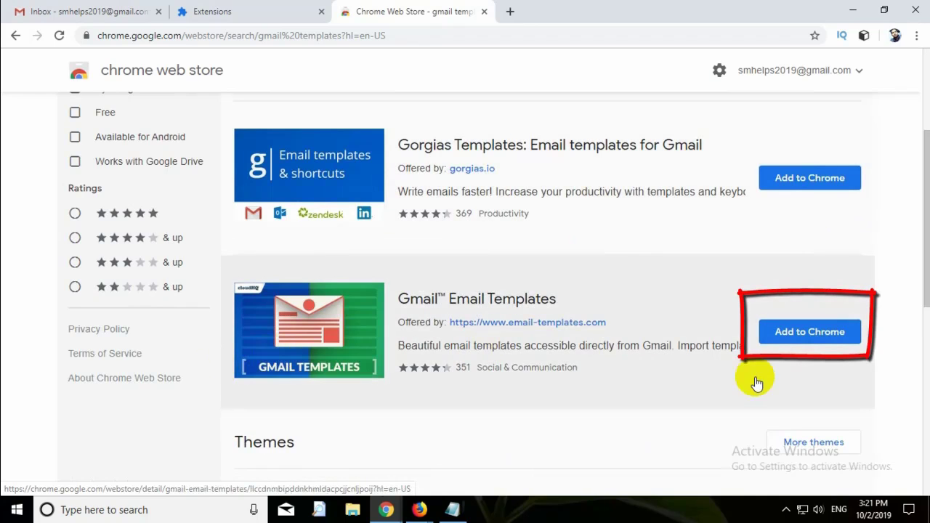
pyautogui.click(808, 332)
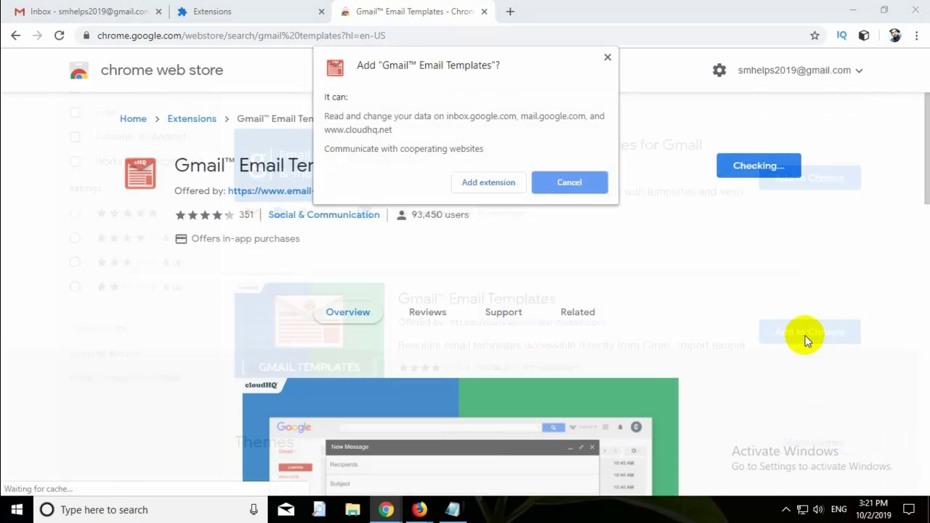
pyautogui.click(493, 180)
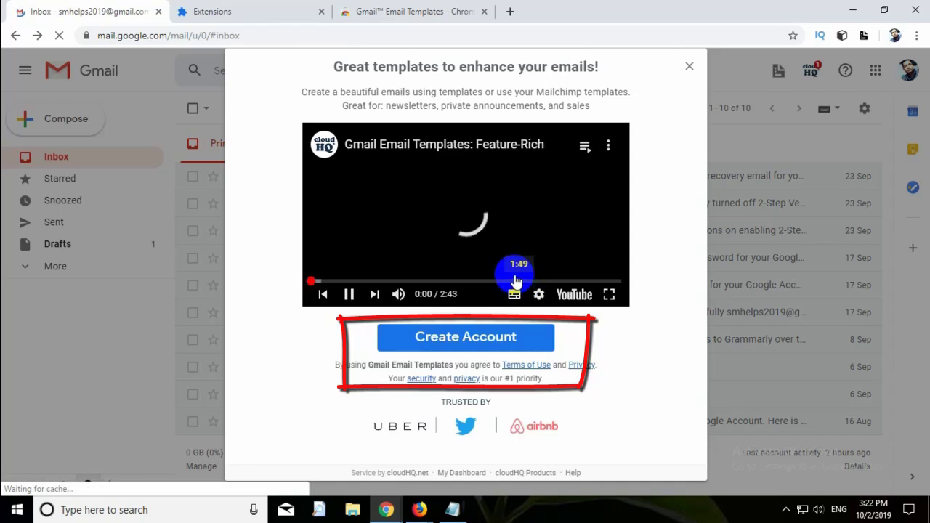
# - Create a cloudHQ account by signing in with the Google account and allowing access
pyautogui.click(469, 340)
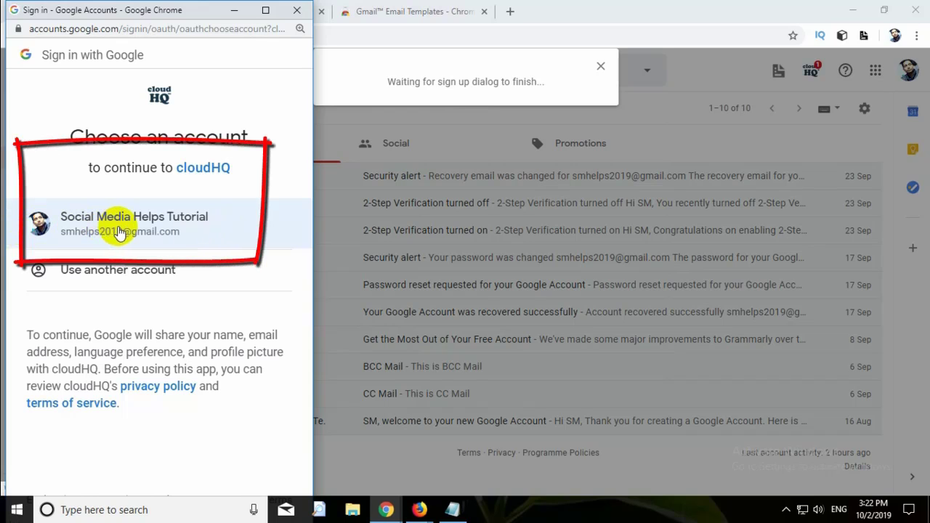
pyautogui.click(119, 231)
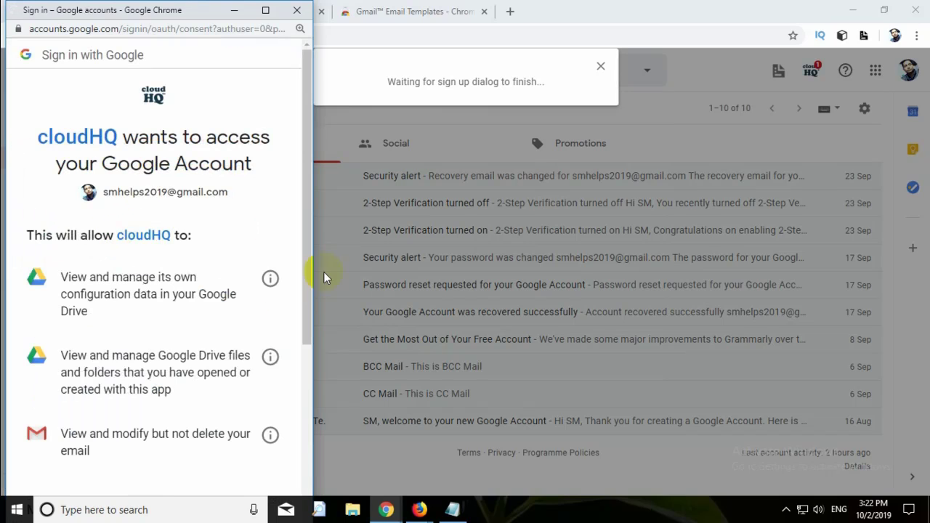
pyautogui.scroll(-3, 207, 338)
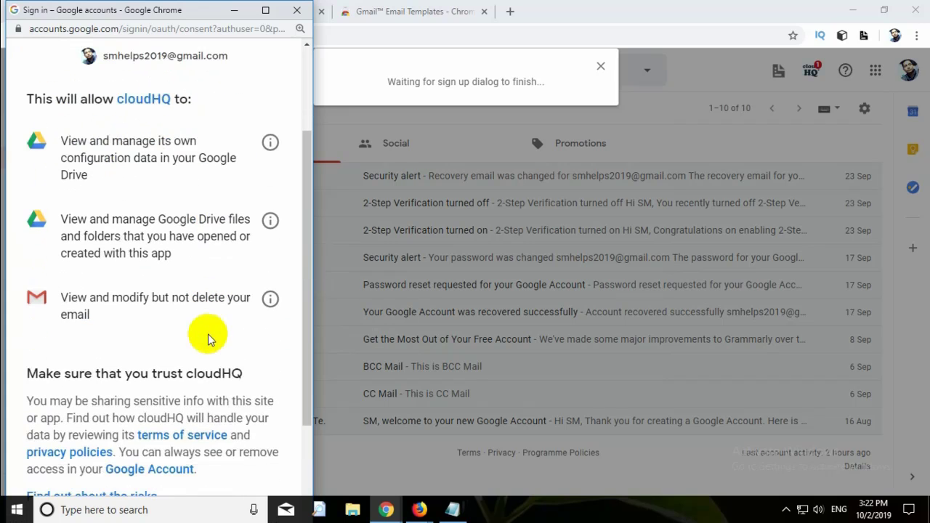
pyautogui.scroll(-3, 218, 338)
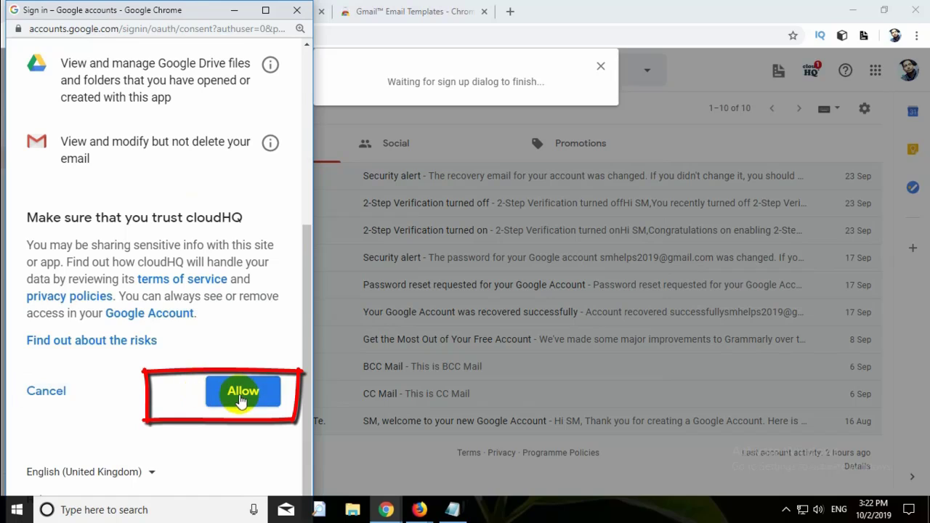
pyautogui.click(242, 400)
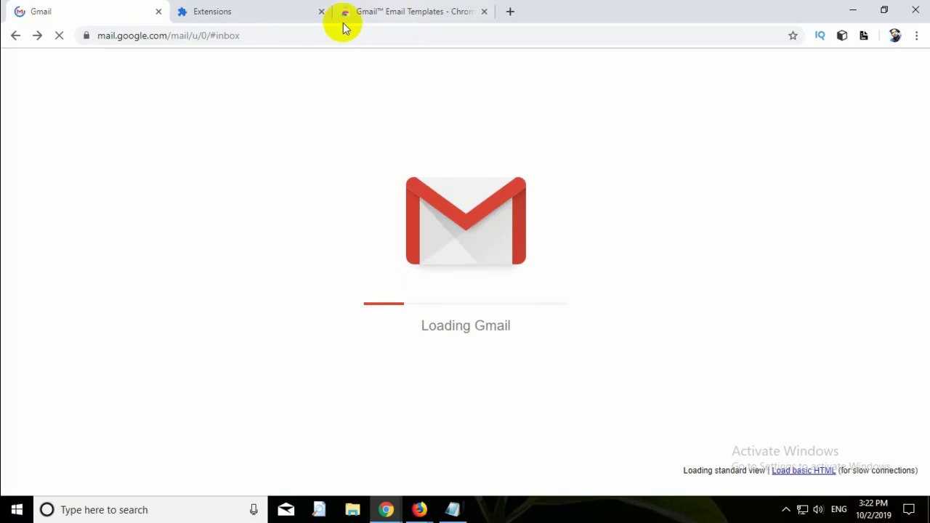
# - Close the Extensions and Web Store tabs, compose a new email, and open the template gallery
pyautogui.click(322, 12)
pyautogui.click(322, 13)
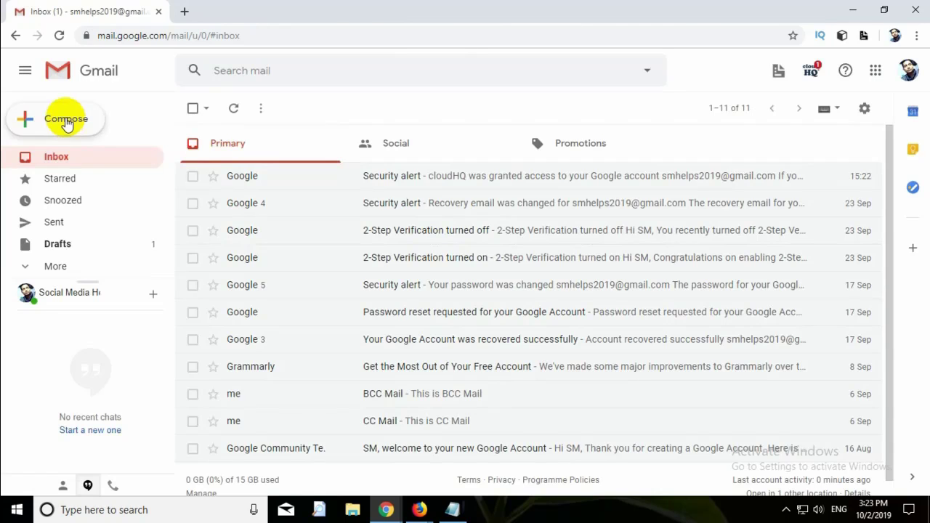
pyautogui.click(66, 123)
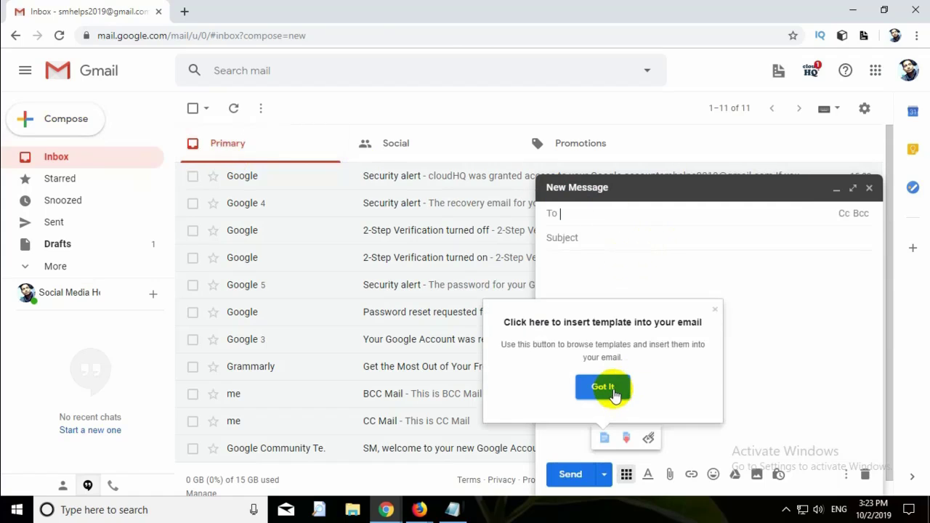
pyautogui.click(614, 391)
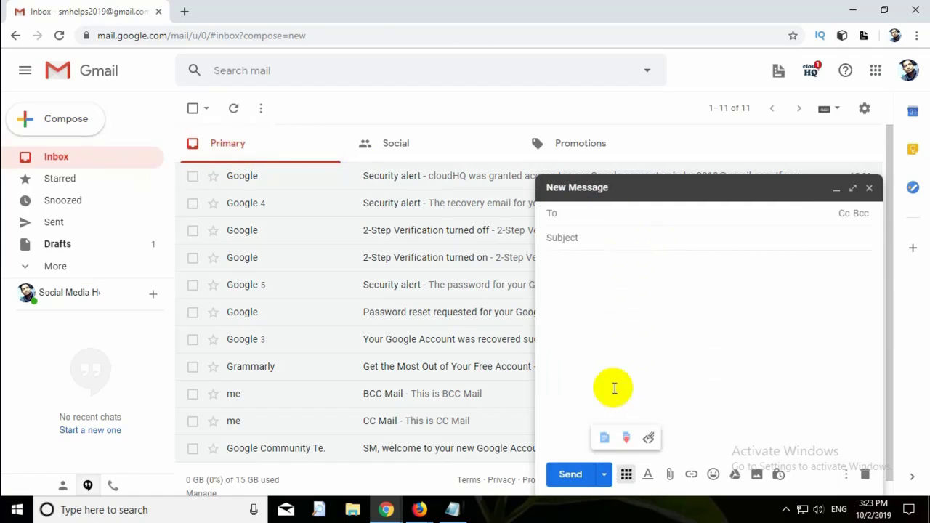
pyautogui.click(617, 387)
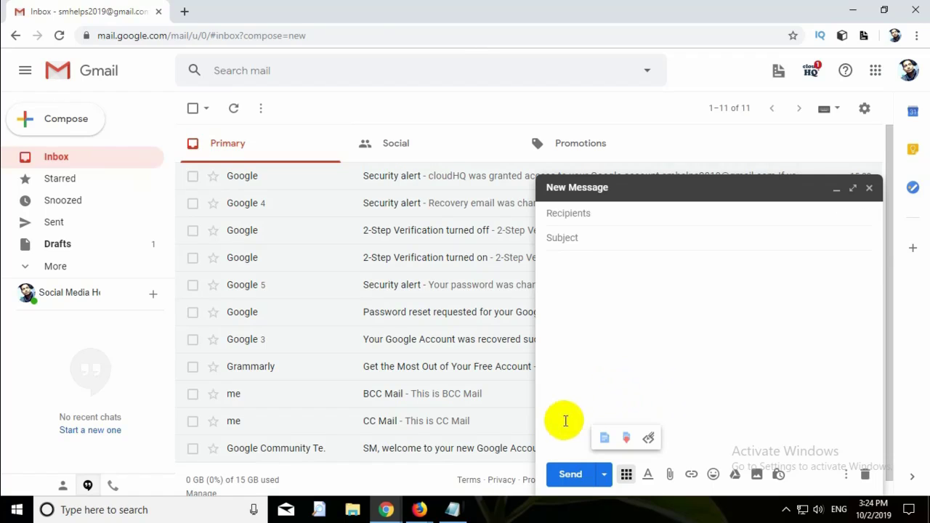
pyautogui.click(614, 216)
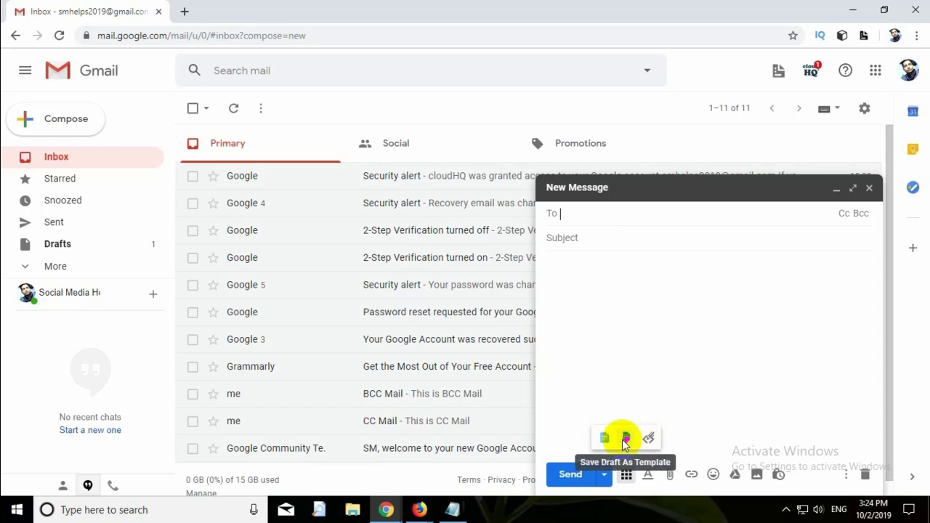
pyautogui.click(604, 439)
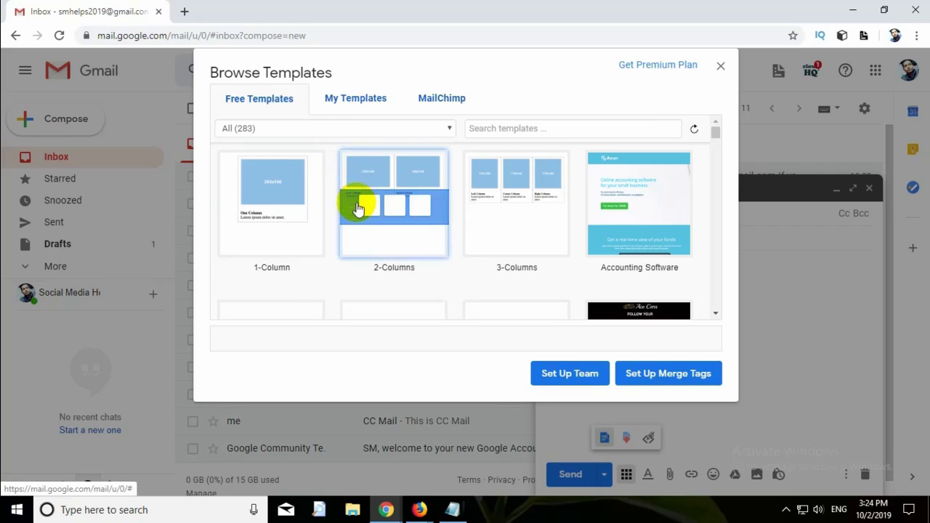
# - Browse the Free Templates grid, then search the templates for 'birthday'
pyautogui.scroll(-2, 358, 216)
pyautogui.scroll(2, 358, 216)
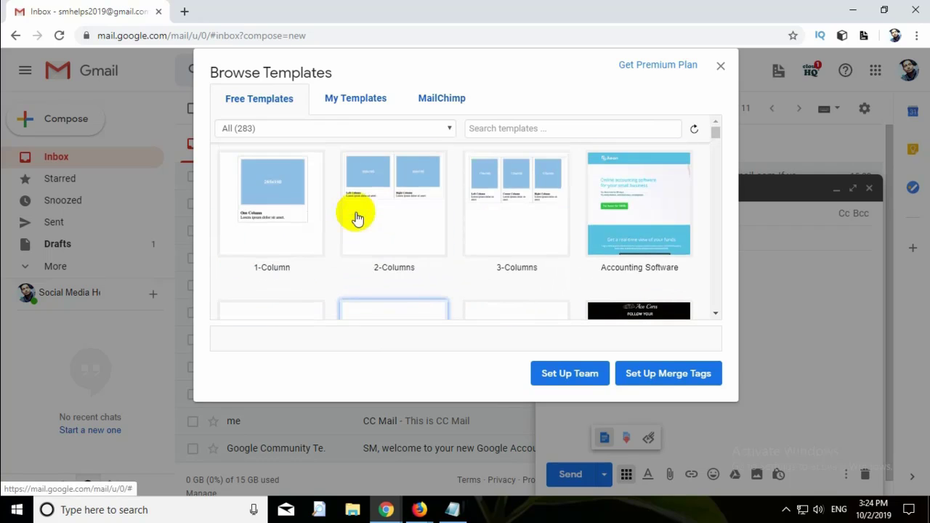
pyautogui.scroll(-2, 358, 216)
pyautogui.scroll(-2, 356, 214)
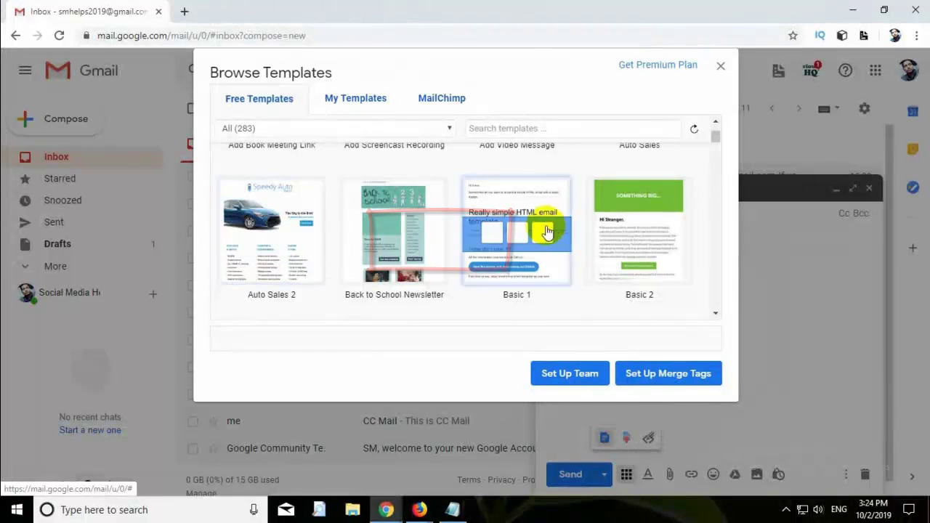
pyautogui.scroll(-2, 524, 228)
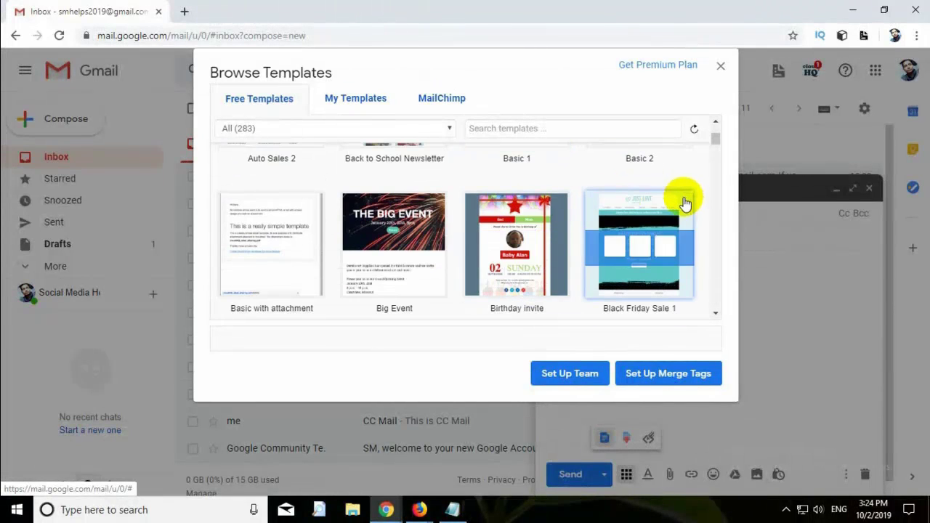
pyautogui.scroll(-5, 385, 242)
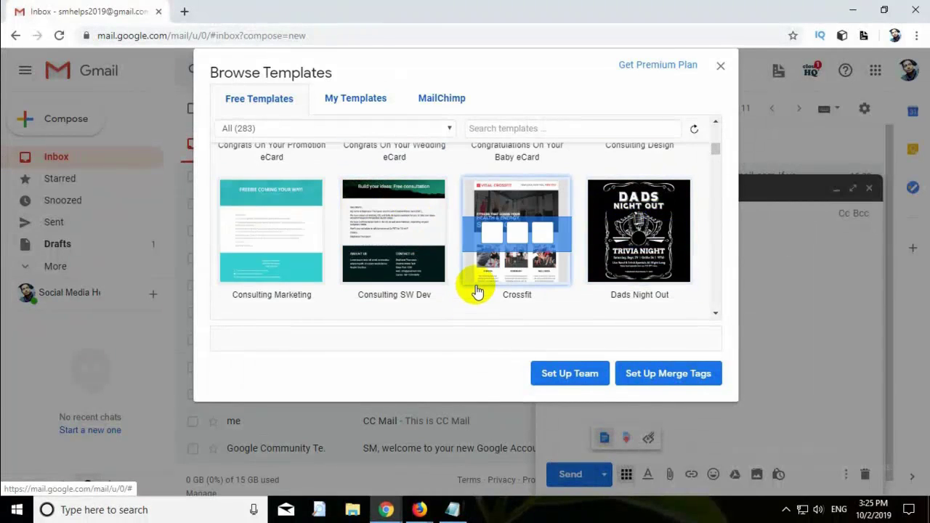
pyautogui.scroll(-4, 432, 245)
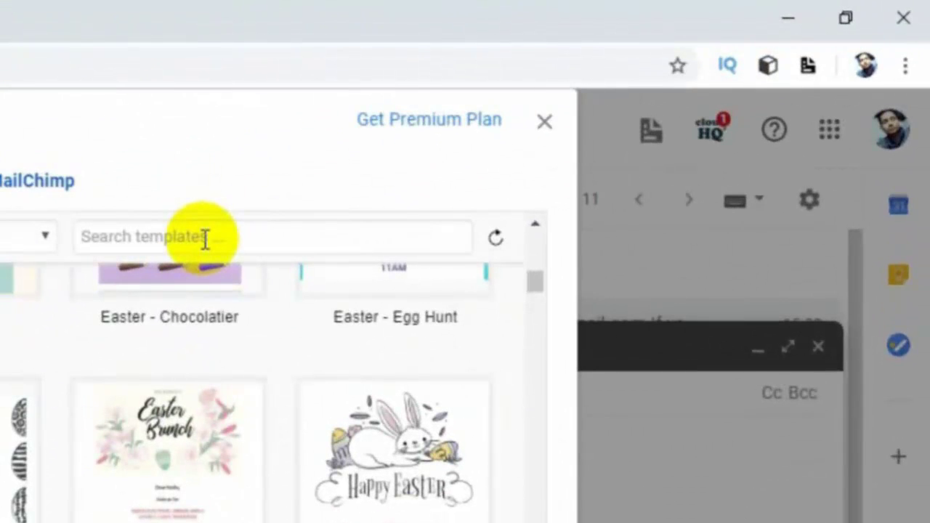
pyautogui.click(205, 239)
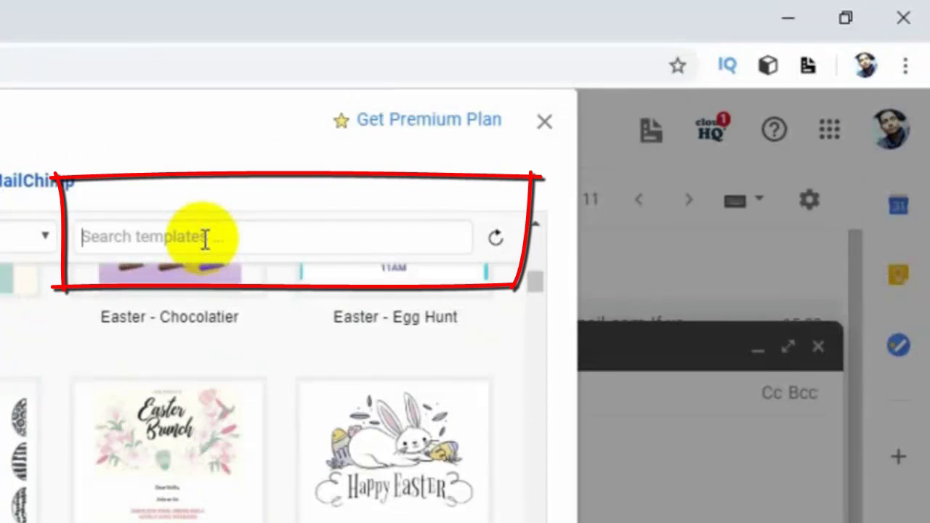
pyautogui.write('birt')
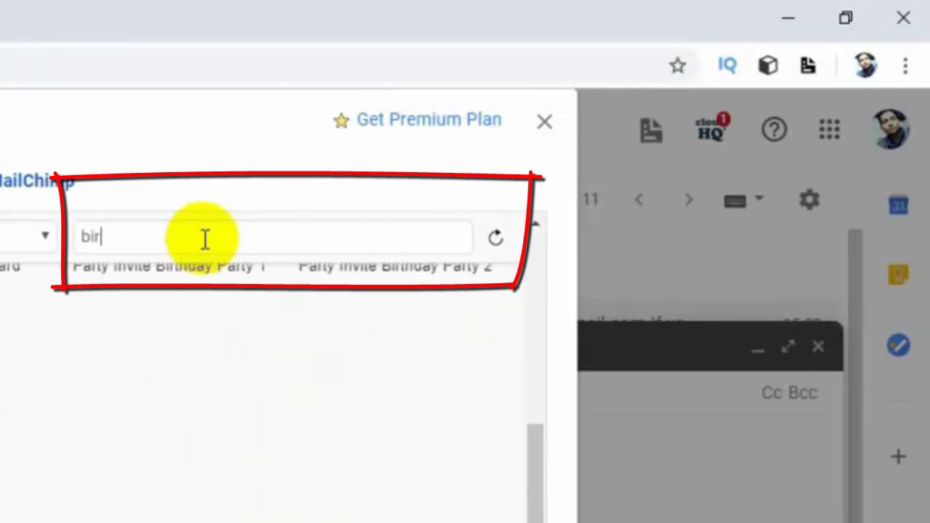
pyautogui.write('hday')
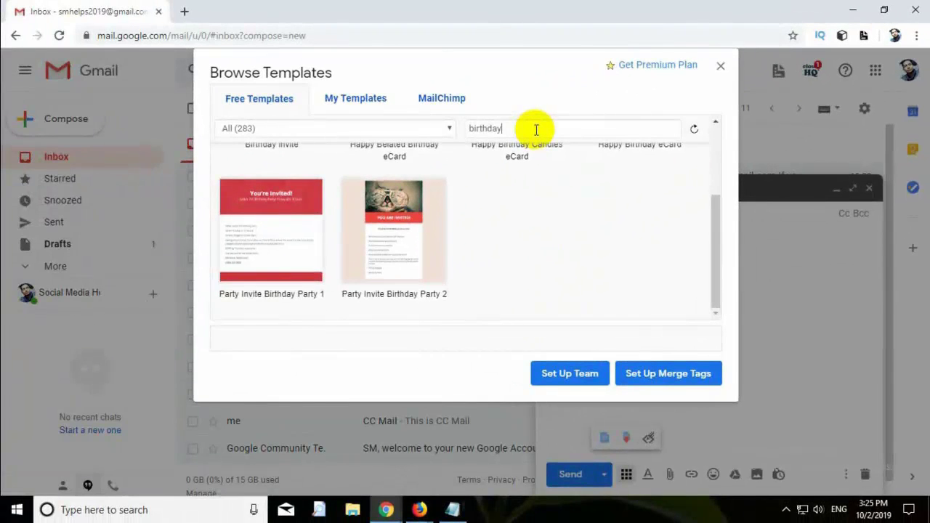
pyautogui.scroll(2, 560, 208)
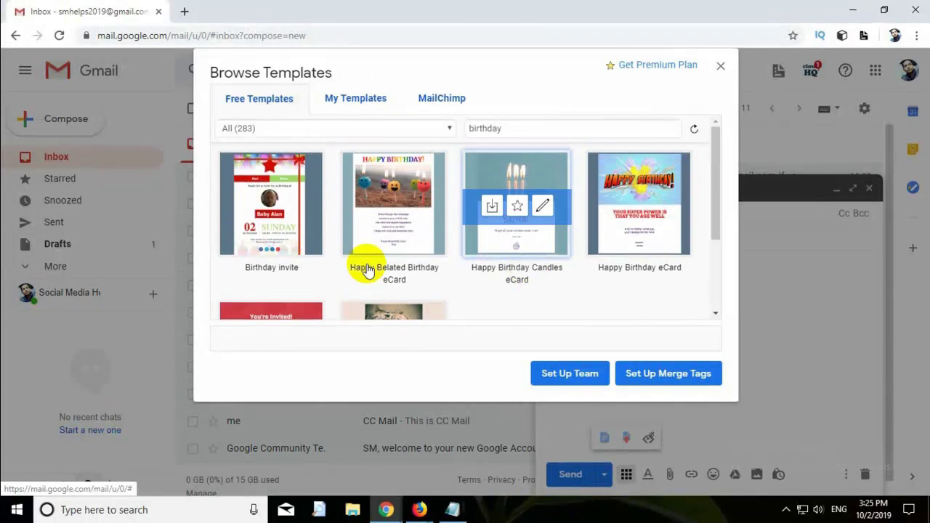
# - Insert the Birthday invite template into the Happy Birthday draft and expand it to full screen
pyautogui.moveTo(237, 230)
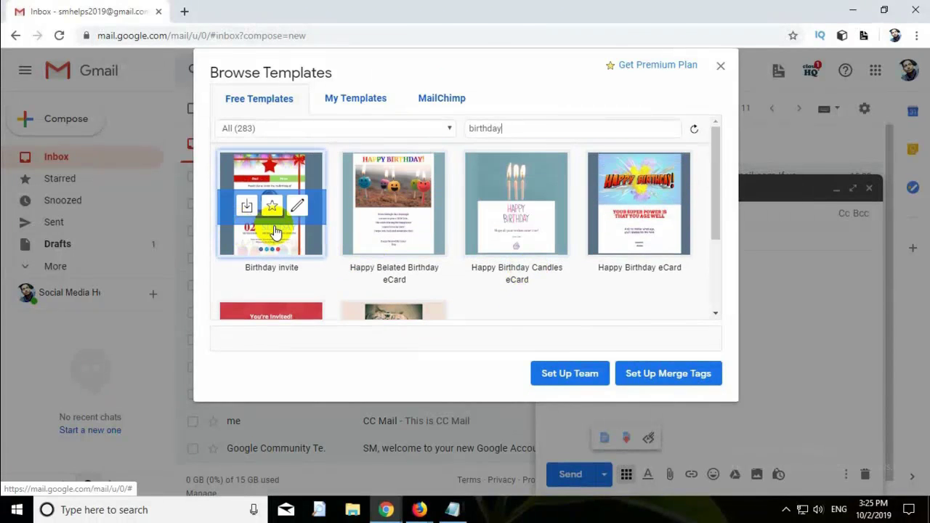
pyautogui.click(247, 207)
pyautogui.scroll(-5, 727, 327)
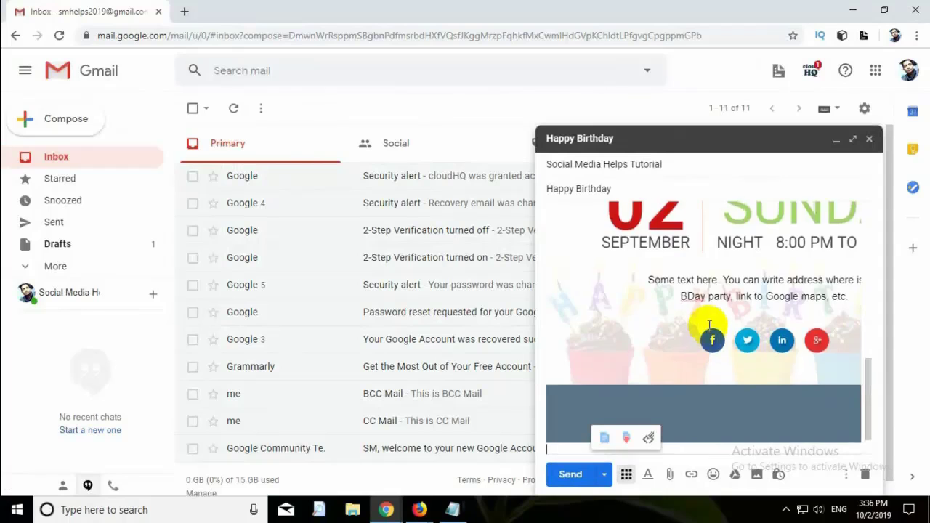
pyautogui.scroll(5, 720, 341)
pyautogui.scroll(2, 708, 324)
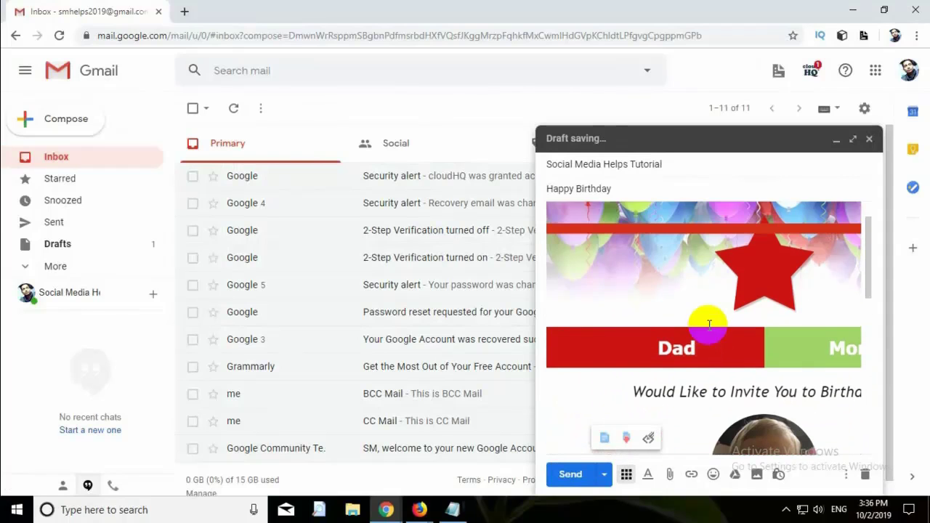
pyautogui.click(853, 139)
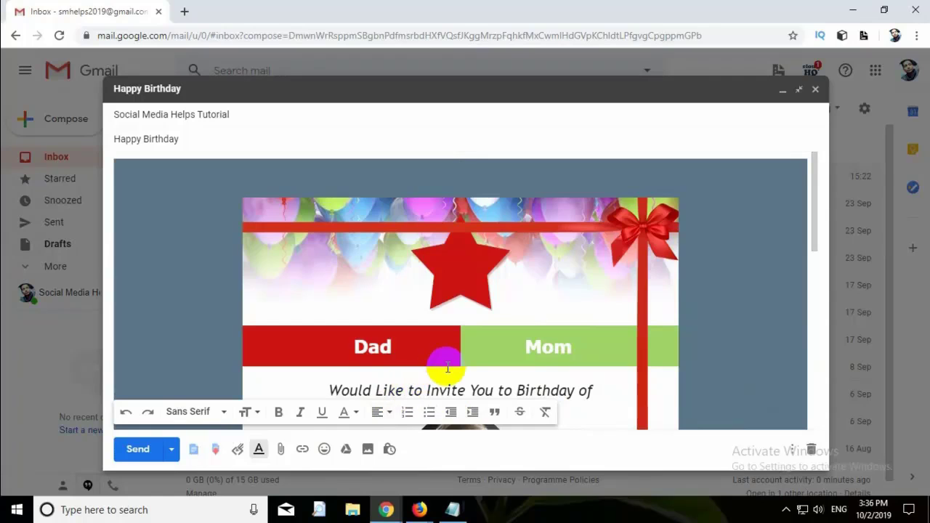
pyautogui.scroll(-6, 447, 368)
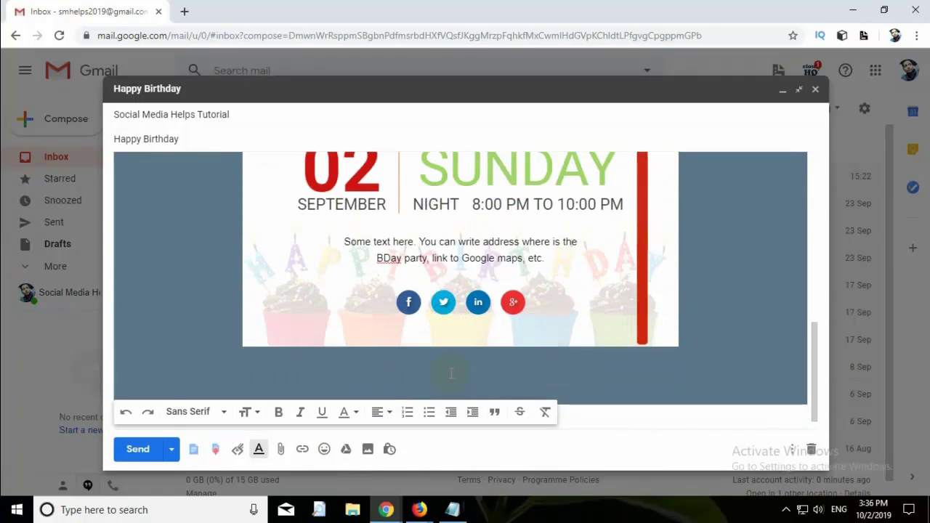
pyautogui.scroll(3, 450, 373)
pyautogui.scroll(4, 443, 363)
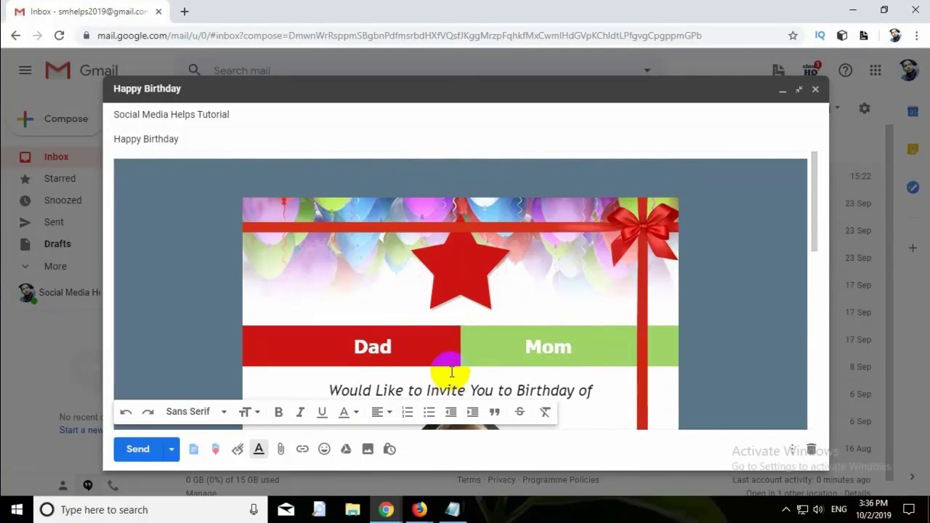
# - Remove the template's child photo and bring up the Insert photo dialog
pyautogui.scroll(-2, 446, 367)
pyautogui.click(471, 309)
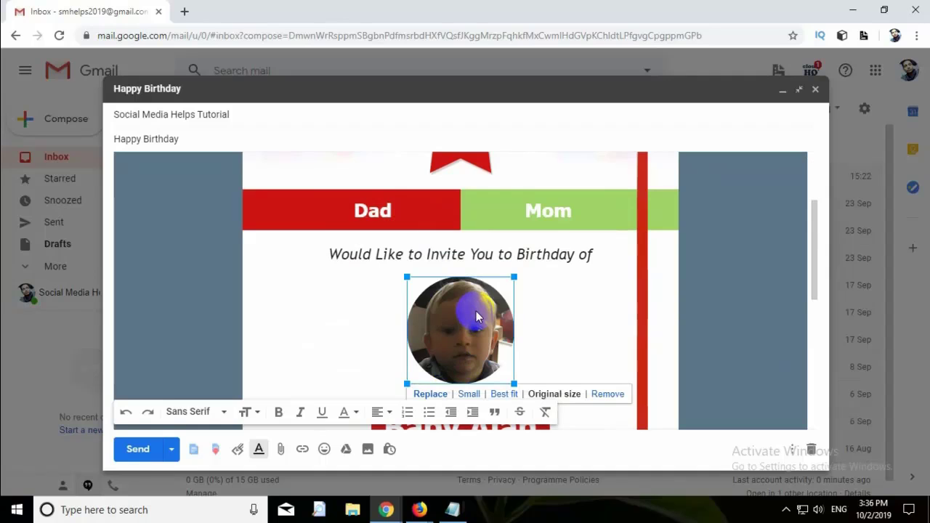
pyautogui.click(614, 394)
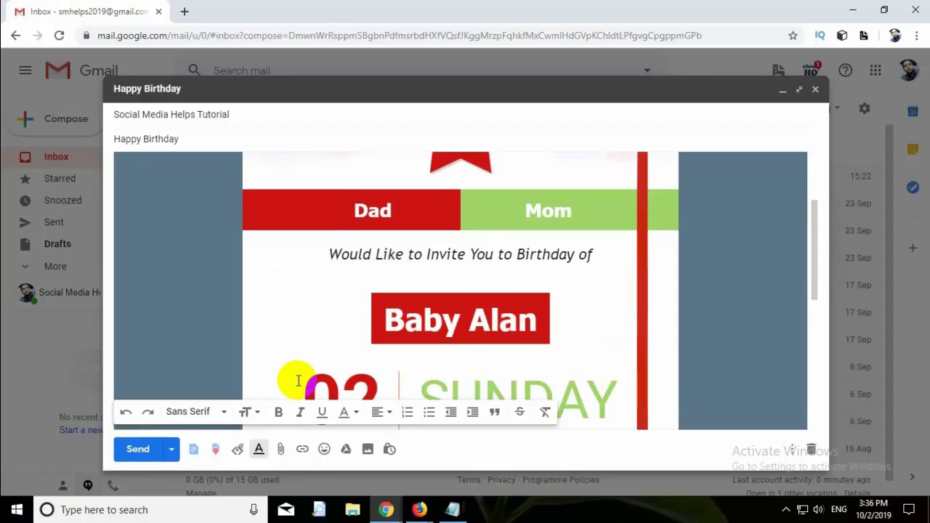
pyautogui.click(368, 450)
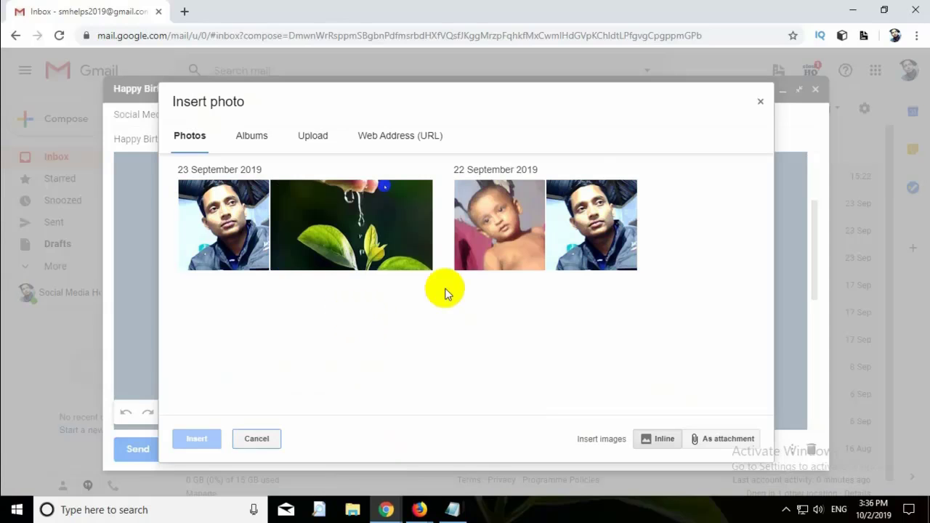
# - Upload 5.jpg from the computer as the invitation's new photo
pyautogui.click(324, 140)
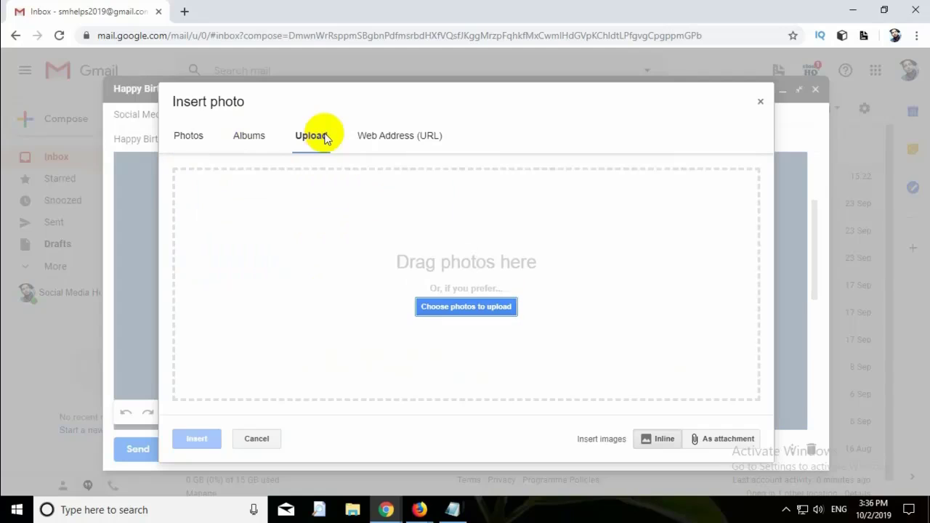
pyautogui.click(469, 311)
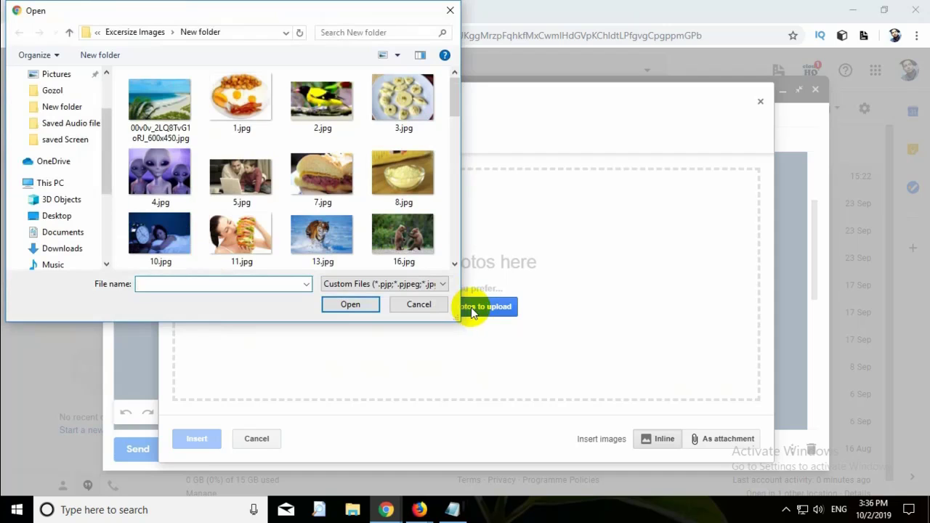
pyautogui.scroll(-3, 263, 132)
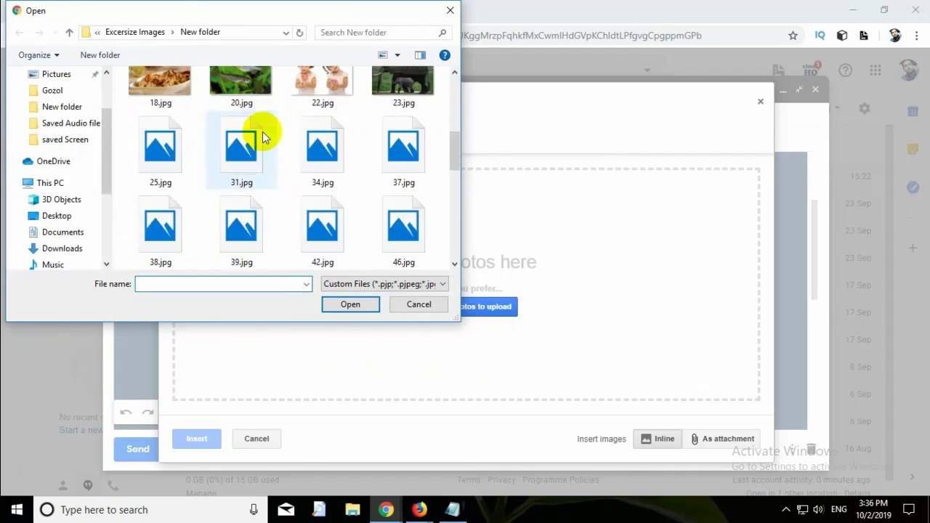
pyautogui.scroll(2, 263, 132)
pyautogui.scroll(2, 263, 132)
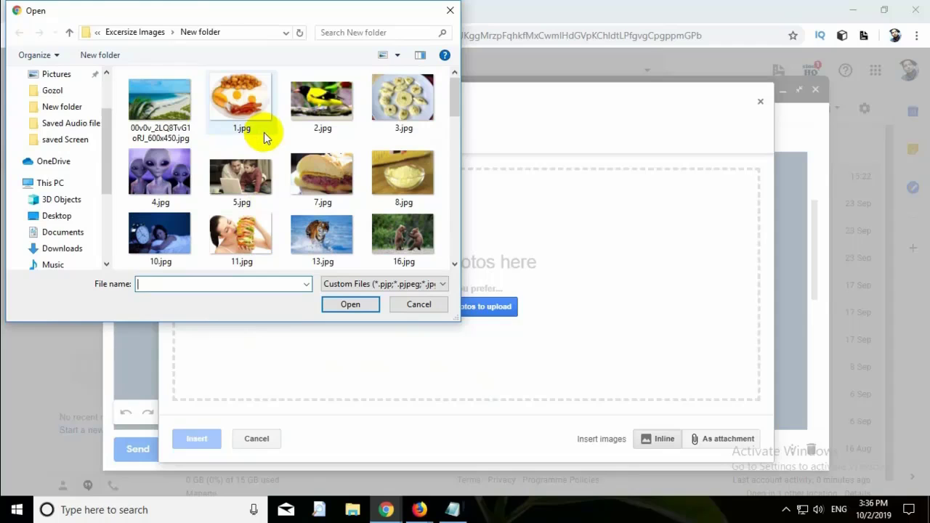
pyautogui.click(234, 185)
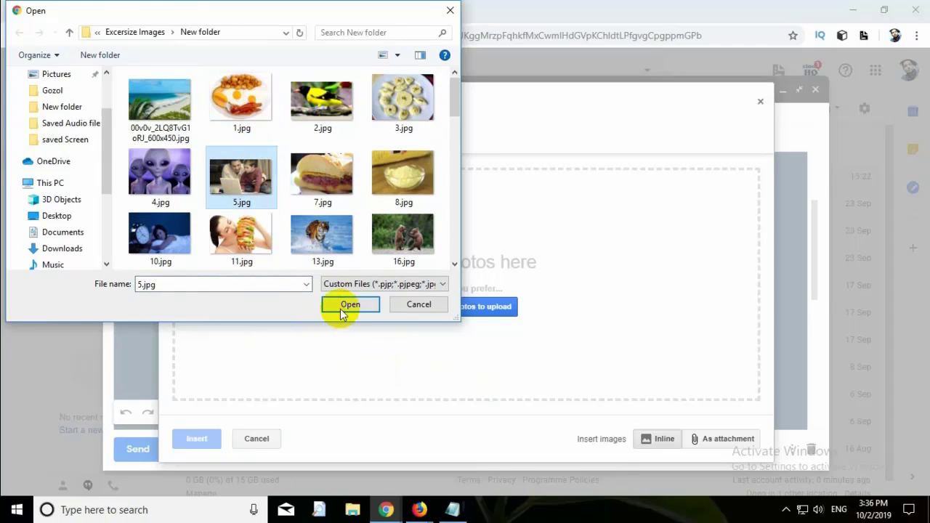
pyautogui.click(341, 307)
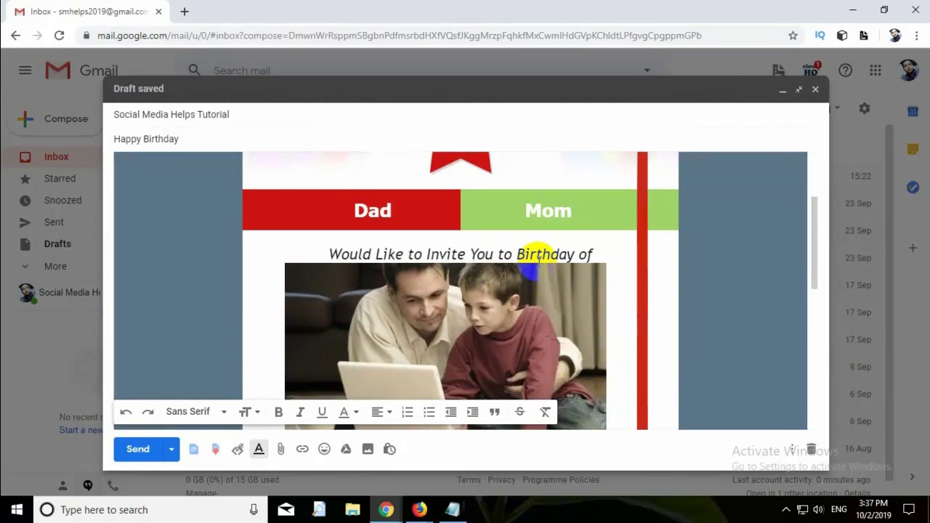
# - Replace the red banner's sample name with the birthday person's full name
pyautogui.scroll(-4, 534, 261)
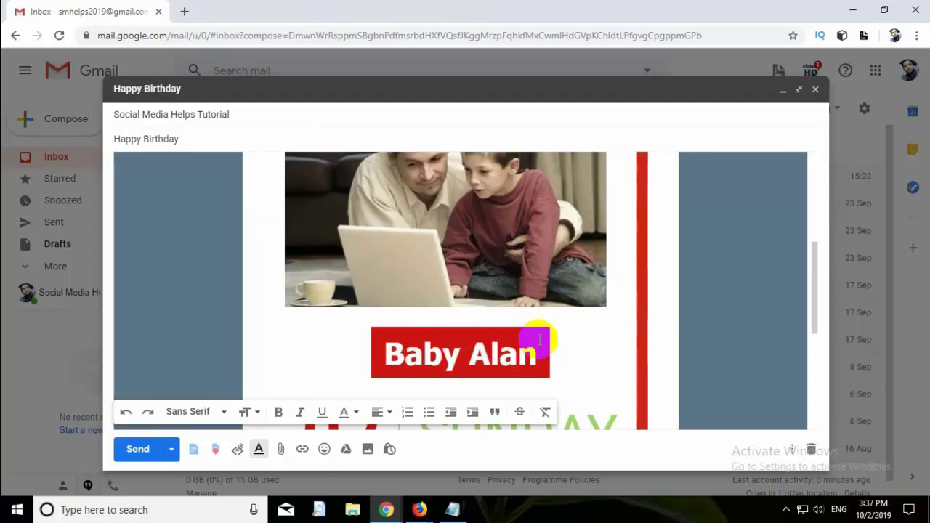
pyautogui.scroll(3, 530, 326)
pyautogui.scroll(-3, 531, 323)
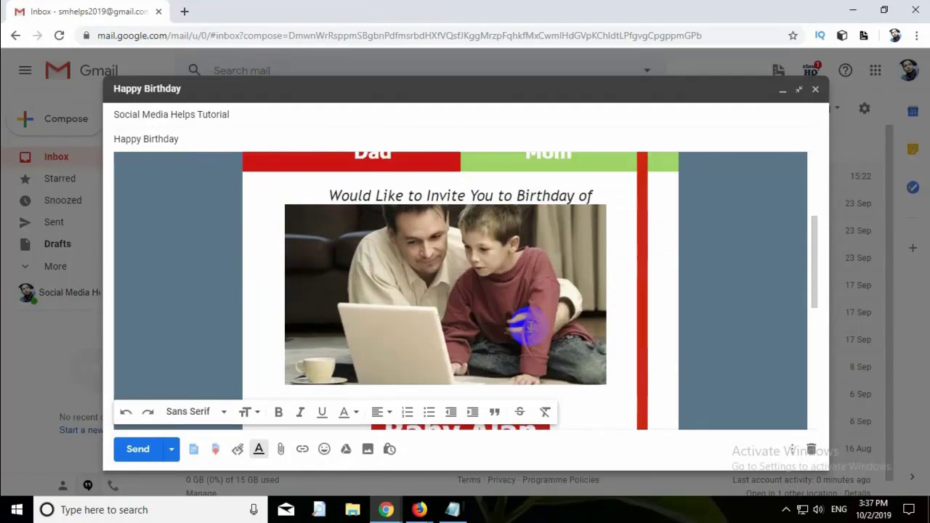
pyautogui.moveTo(379, 352); pyautogui.dragTo(538, 358)
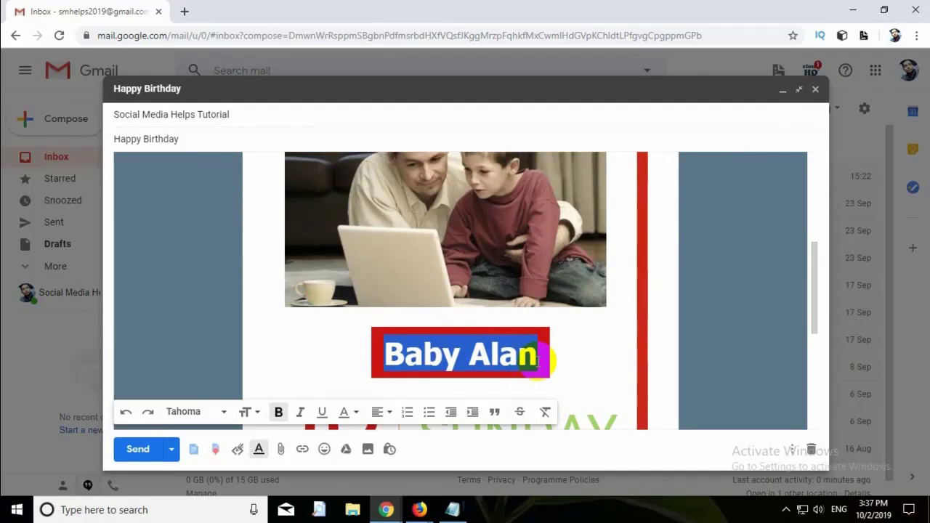
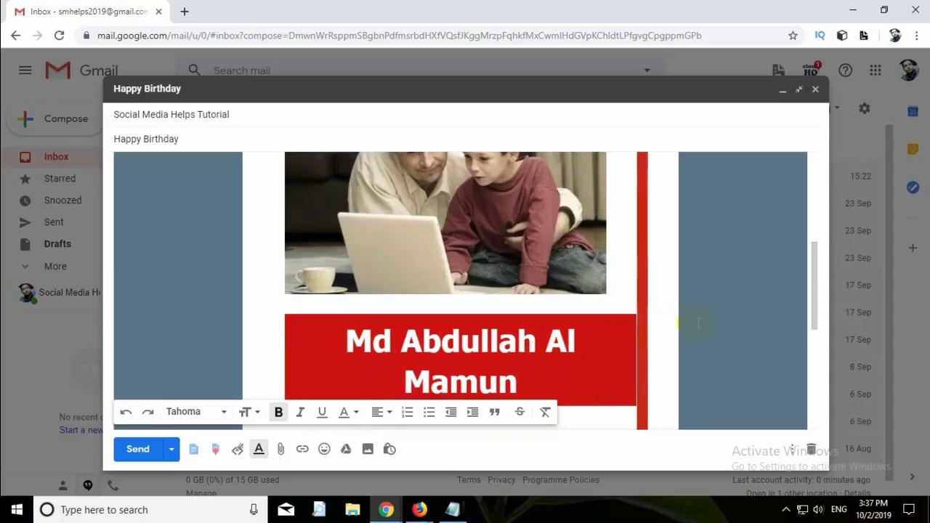
# - Replace the placeholder text below the date with 'Hi Dad and Mom,' and the start of the birthday message
pyautogui.scroll(-1, 695, 325)
pyautogui.scroll(-1, 687, 327)
pyautogui.scroll(-4, 656, 307)
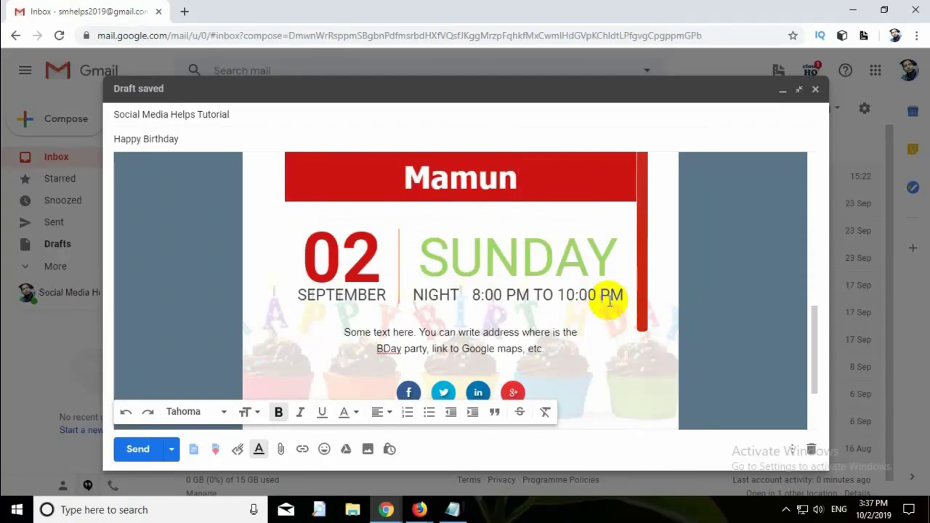
pyautogui.scroll(2, 482, 290)
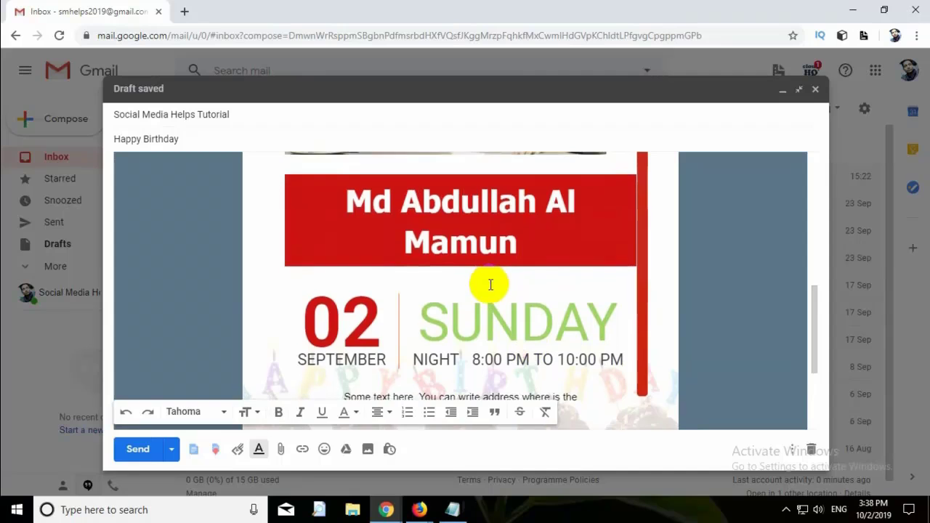
pyautogui.scroll(-2, 488, 289)
pyautogui.scroll(-2, 485, 285)
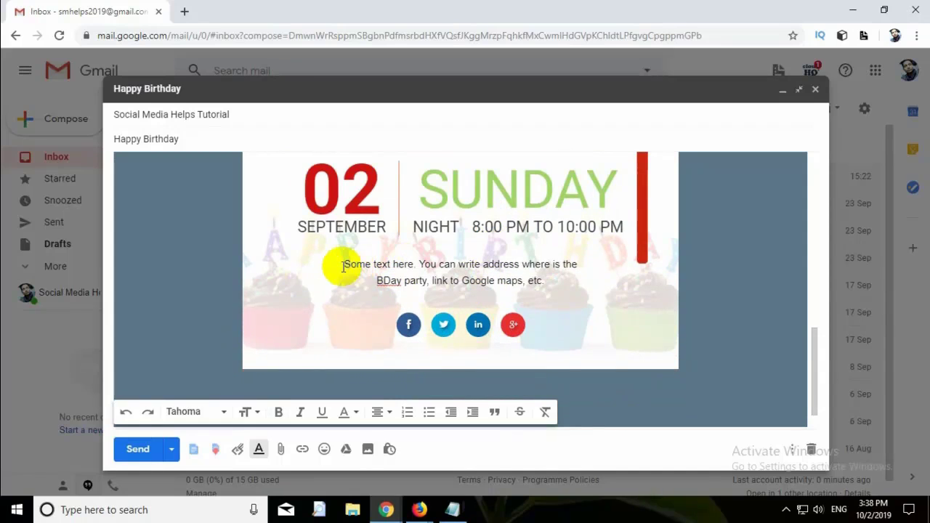
pyautogui.moveTo(346, 265); pyautogui.dragTo(536, 281)
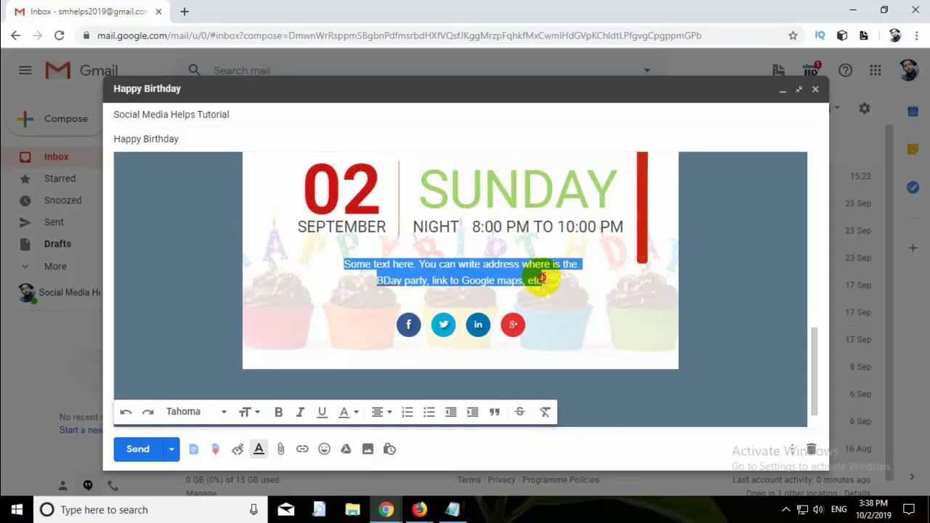
pyautogui.write('Hi Dad and Mom,')
pyautogui.press('Return')
pyautogui.write('I like to remember')
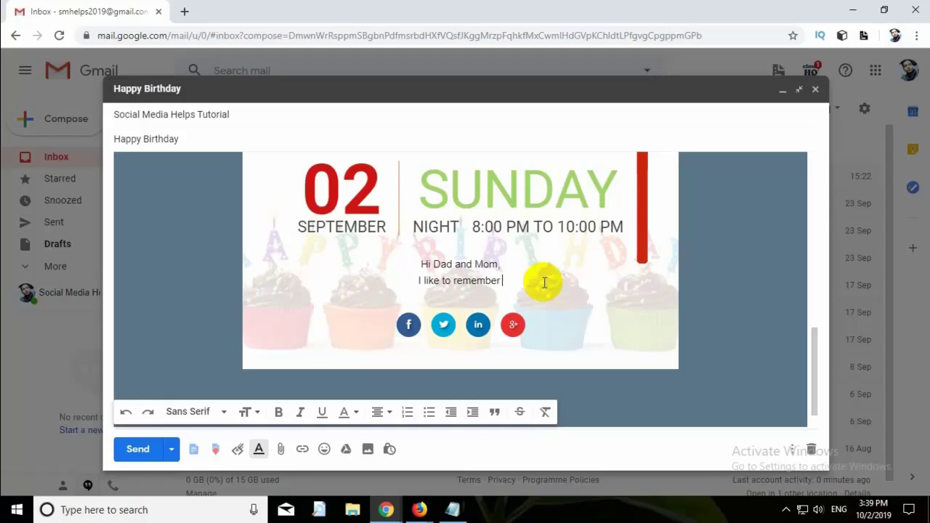
pyautogui.write(' that, after 2 days latter, I')
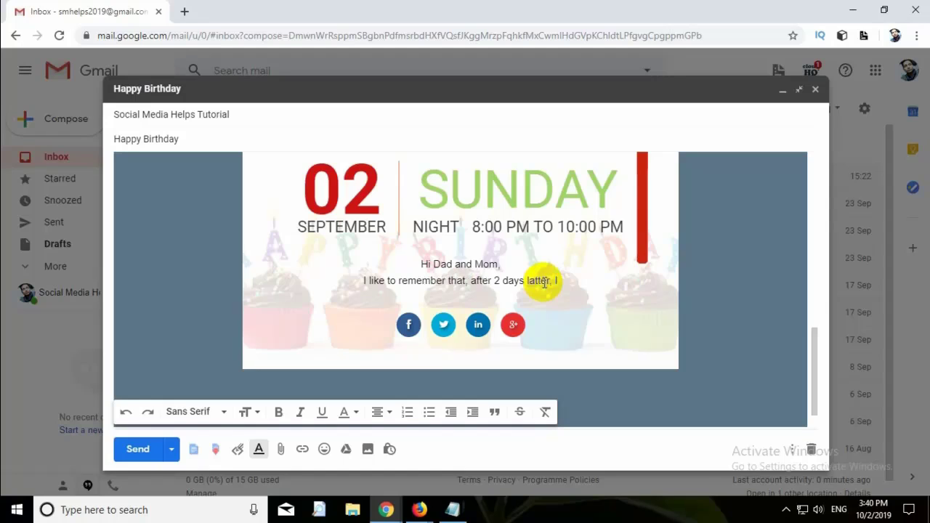
pyautogui.write(' wa')
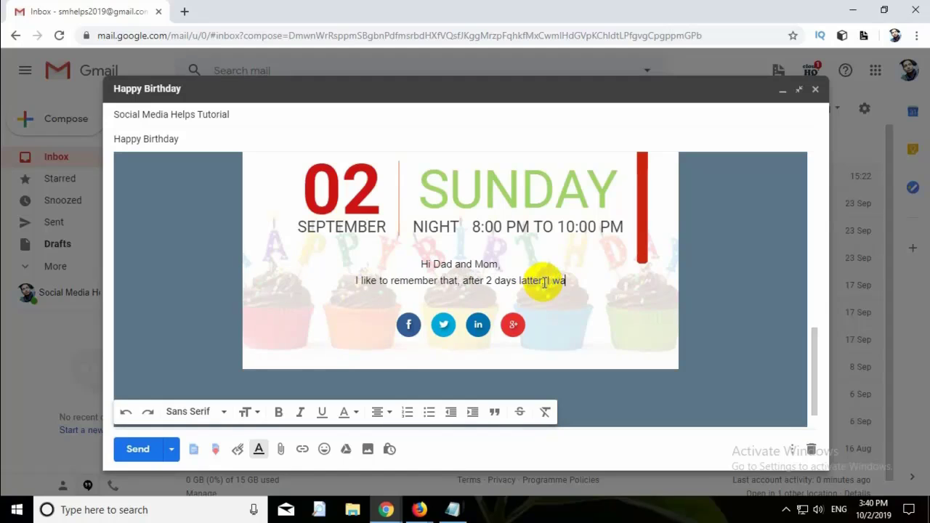
pyautogui.write('nt ')
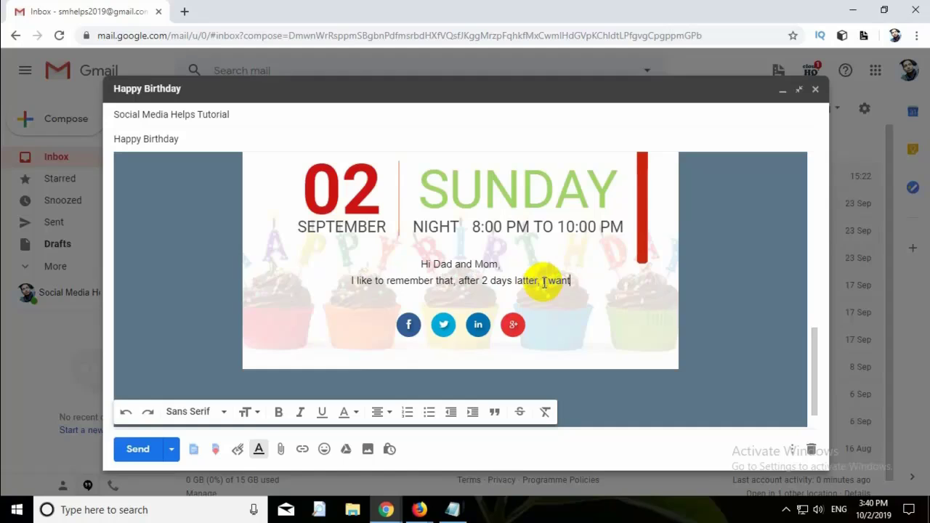
pyautogui.write('to celebrate my Birthday.')
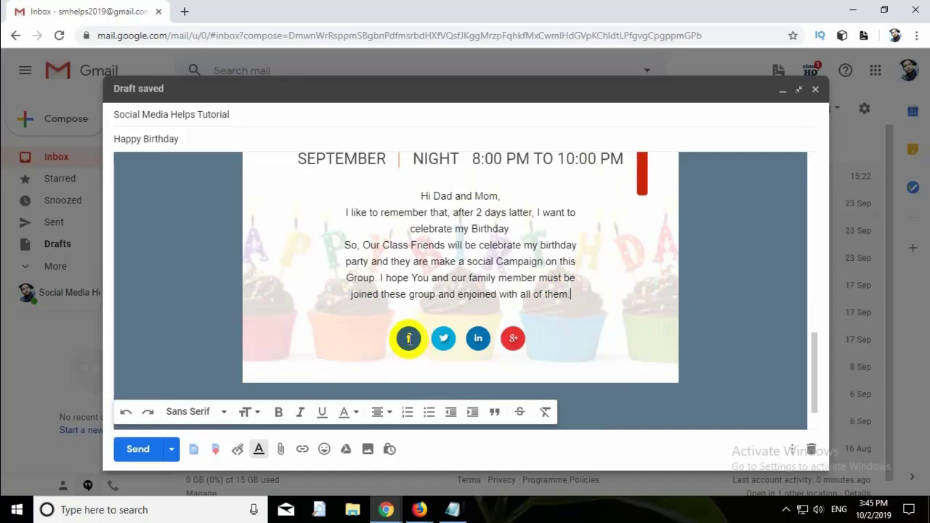
# - Change the Facebook icon's link to the new Facebook page address
pyautogui.click(408, 338)
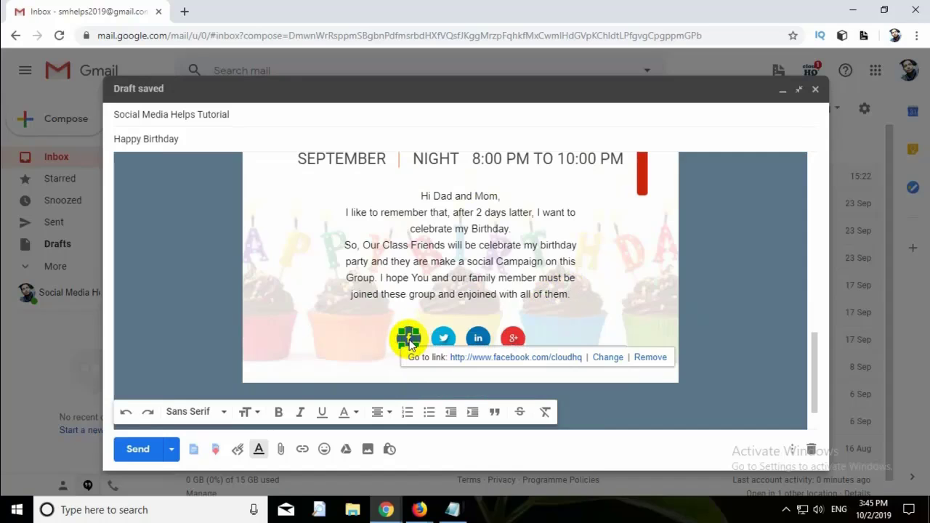
pyautogui.click(609, 358)
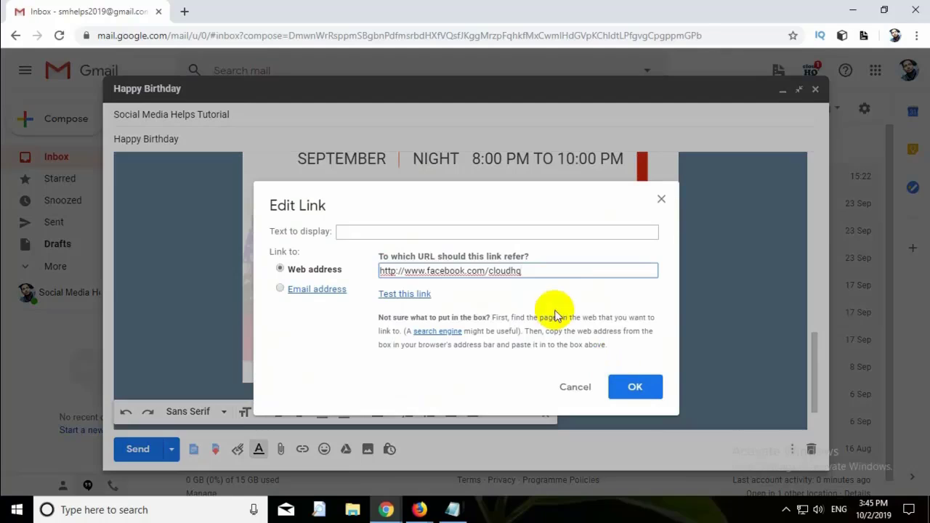
pyautogui.moveTo(530, 271); pyautogui.dragTo(493, 273)
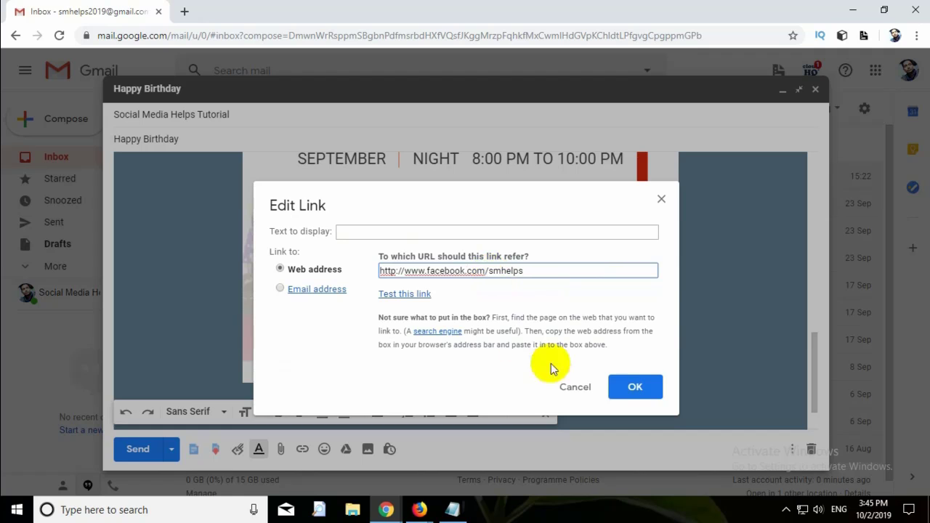
pyautogui.click(631, 387)
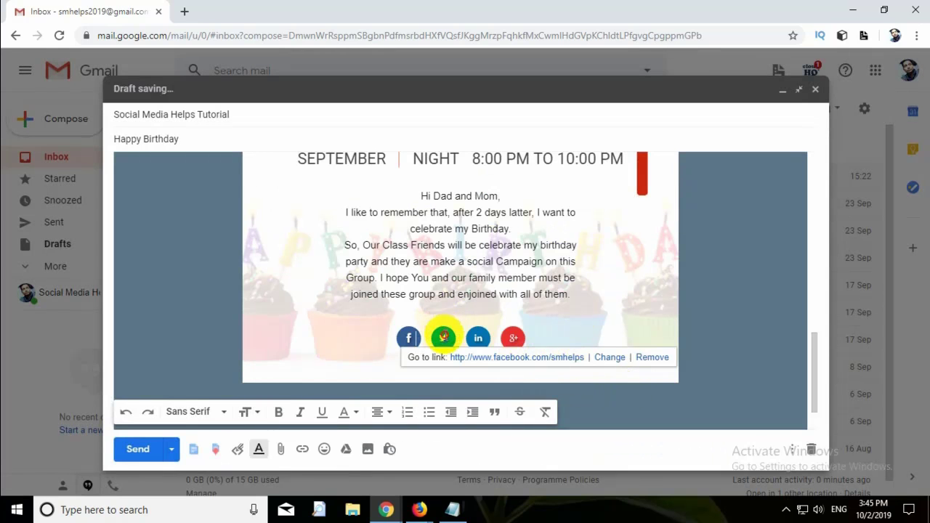
# - Remove the Twitter and LinkedIn icon links from the invitation
pyautogui.click(443, 337)
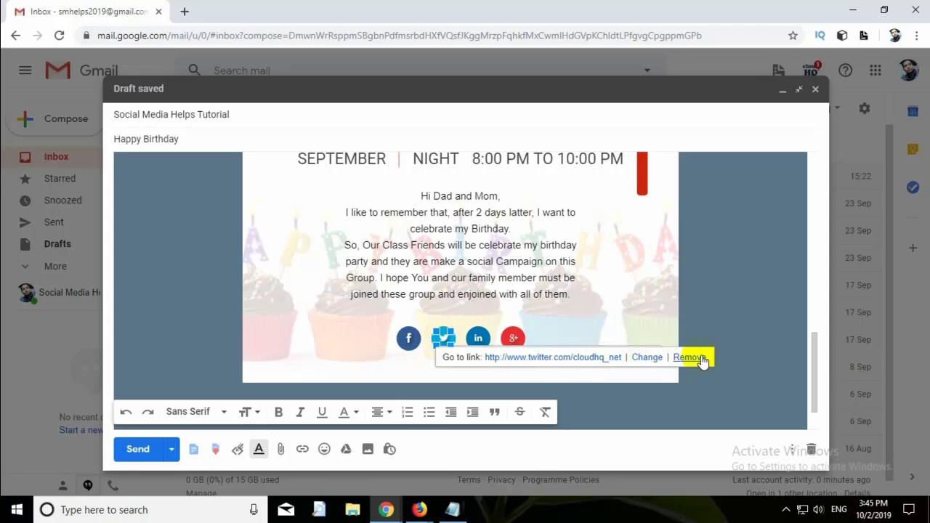
pyautogui.click(573, 342)
pyautogui.click(480, 338)
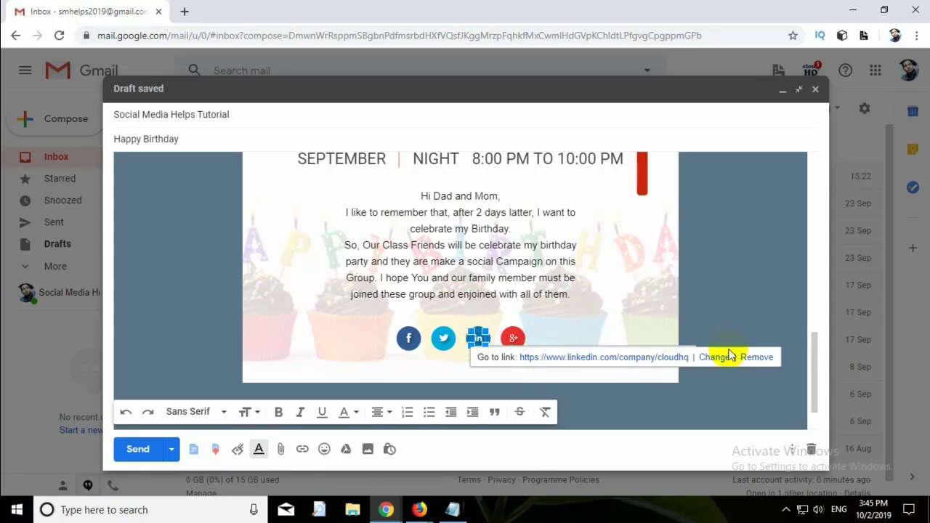
pyautogui.click(756, 357)
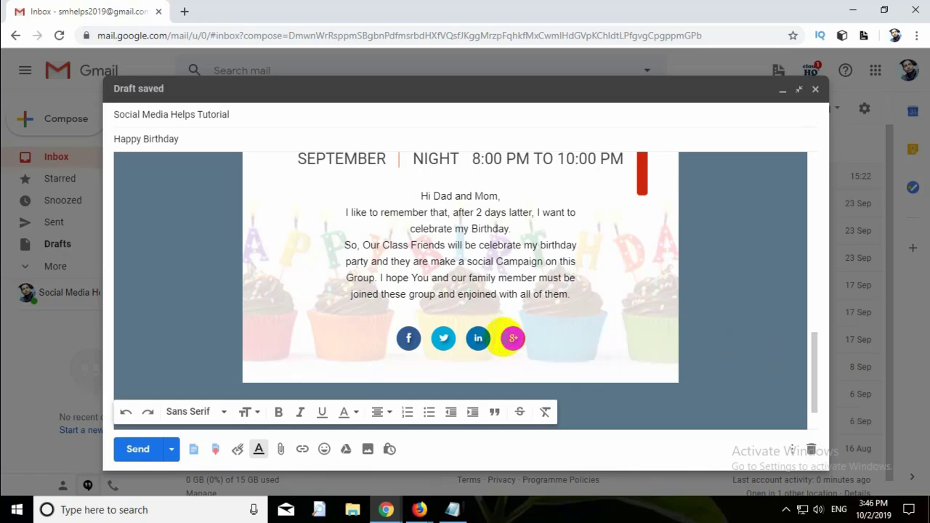
pyautogui.scroll(4, 564, 366)
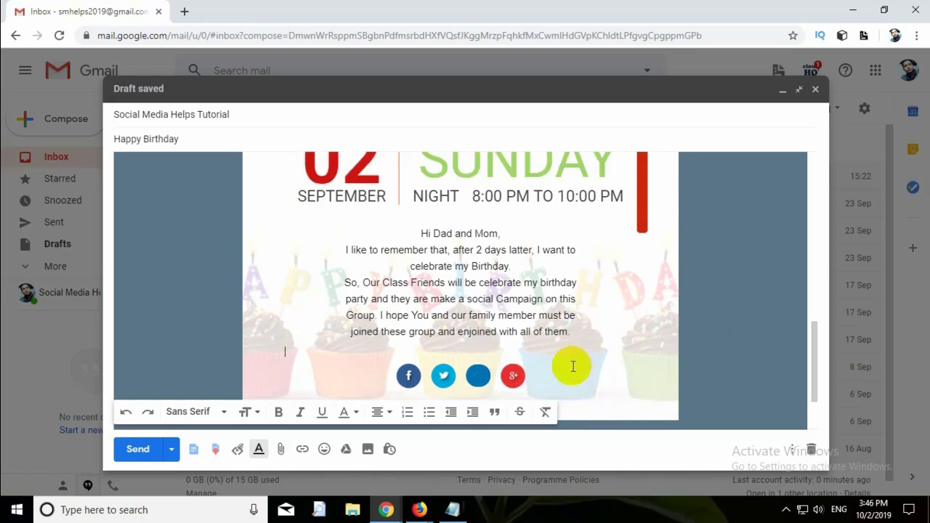
pyautogui.scroll(-3, 577, 362)
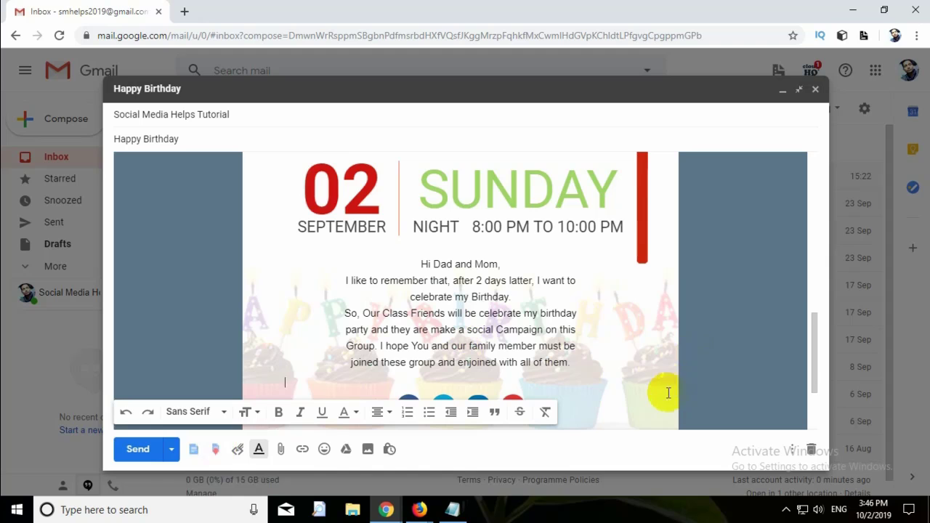
# - Send the Happy Birthday invitation and open it from the top of the inbox
pyautogui.click(135, 449)
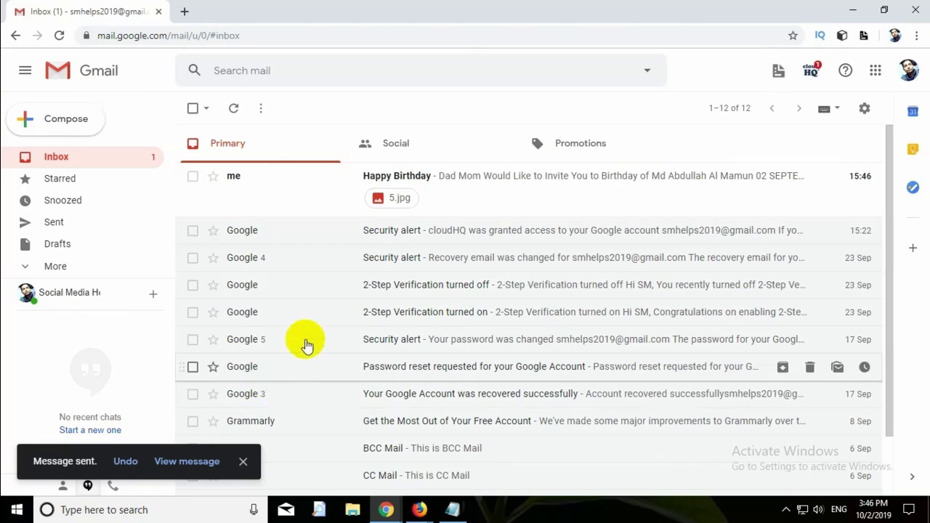
pyautogui.click(421, 178)
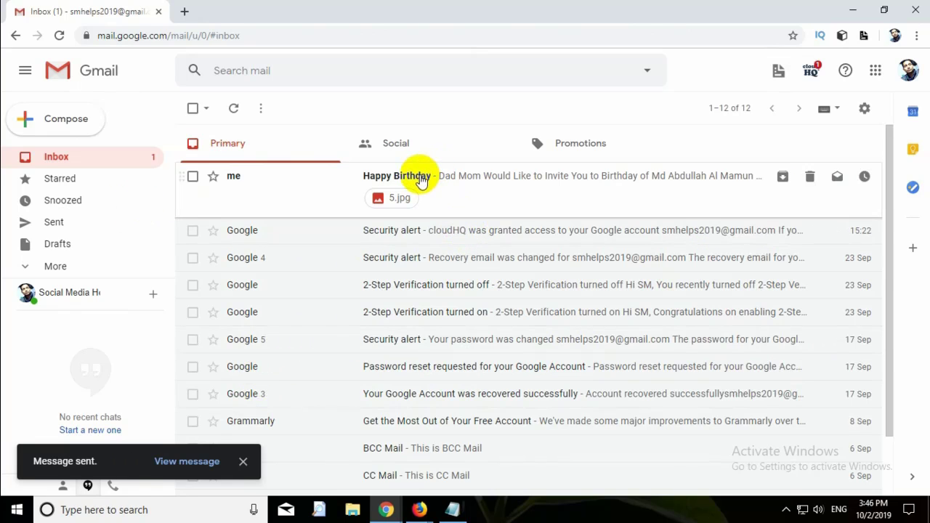
# - Review the received email and confirm its Facebook icon opens facebook.com/smhelps
pyautogui.scroll(-2, 576, 269)
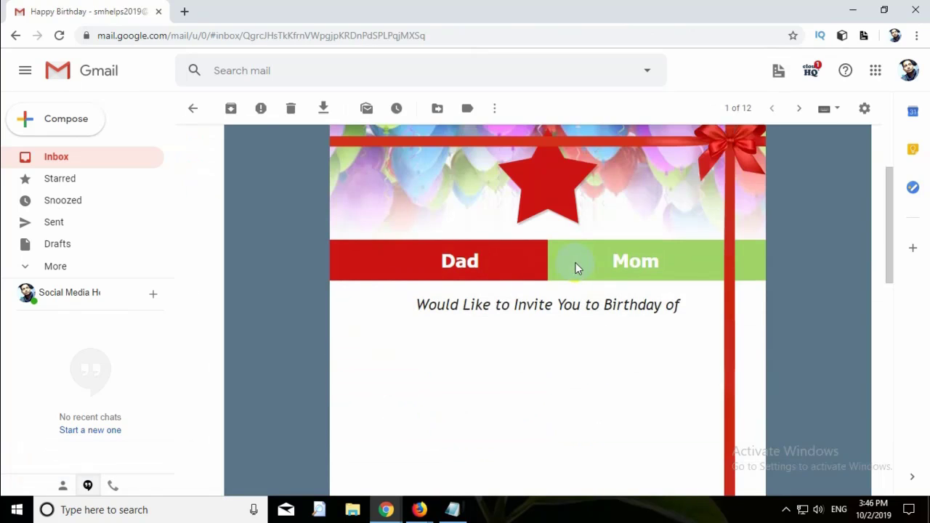
pyautogui.scroll(-3, 576, 268)
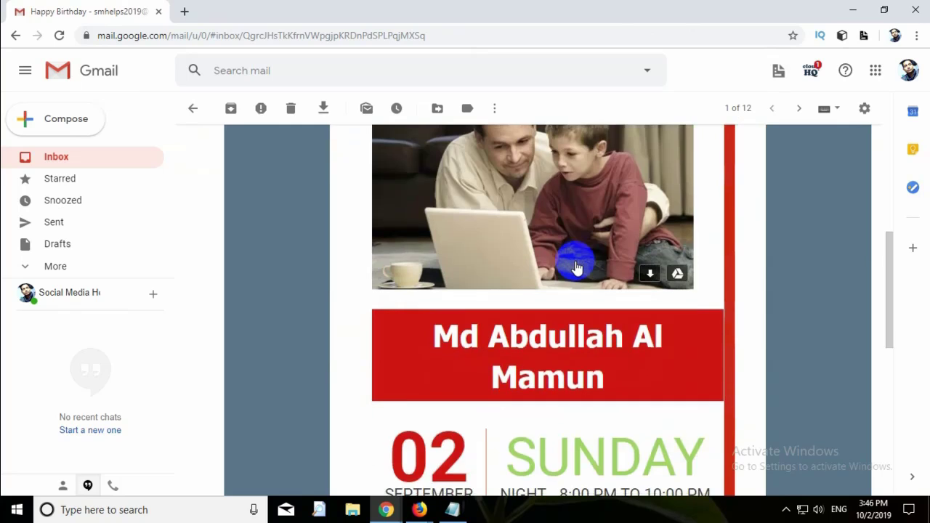
pyautogui.scroll(-2, 576, 269)
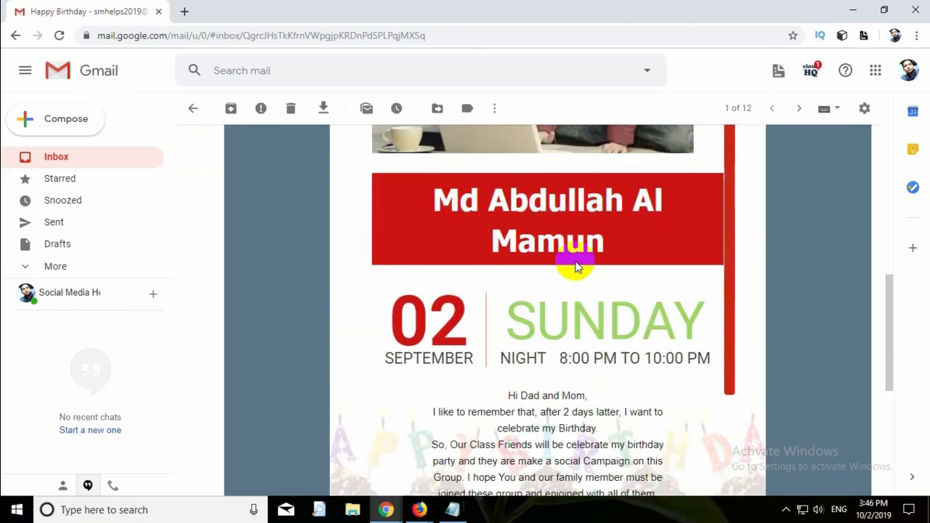
pyautogui.scroll(-3, 576, 267)
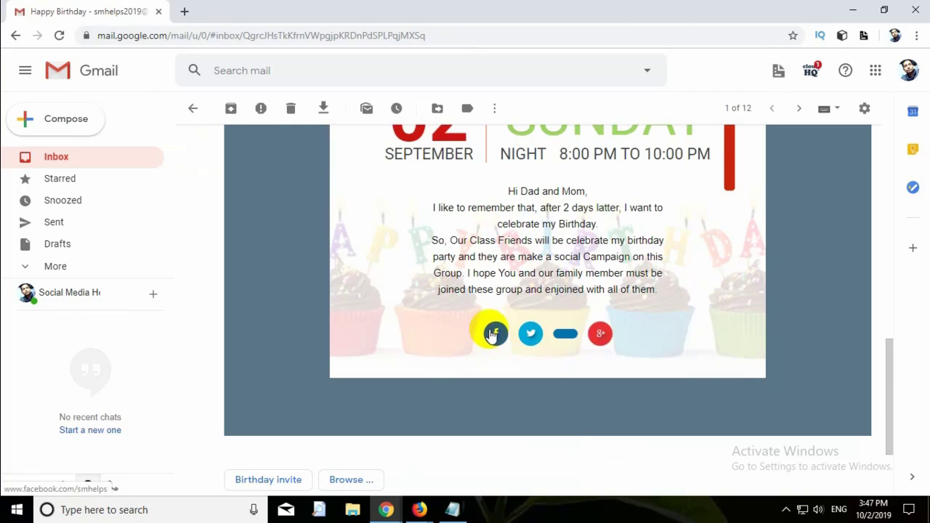
pyautogui.click(492, 334)
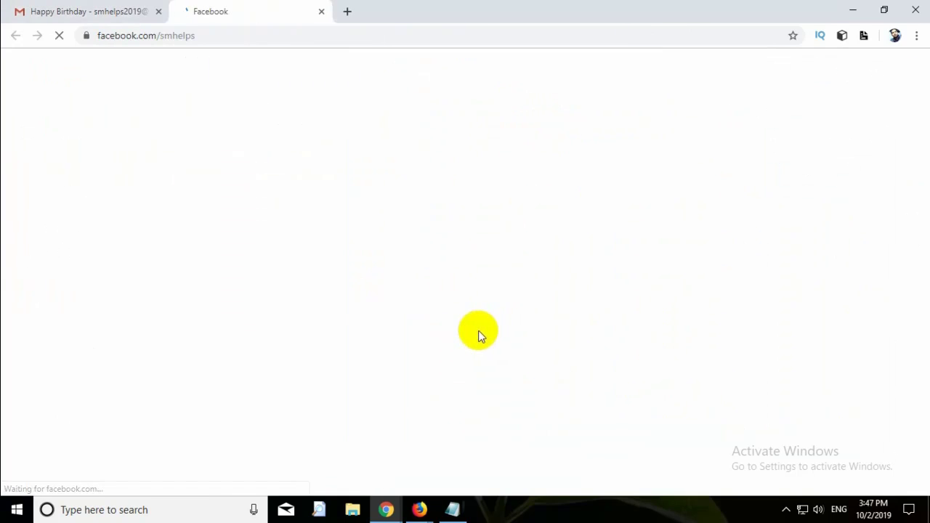
pyautogui.hotkey('ctrl', 'w')
pyautogui.scroll(3, 467, 240)
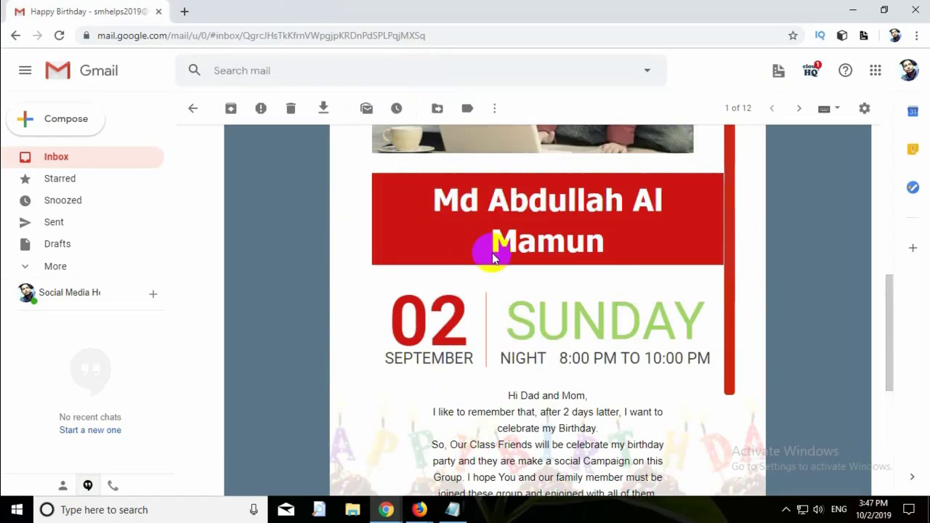
pyautogui.scroll(5, 493, 258)
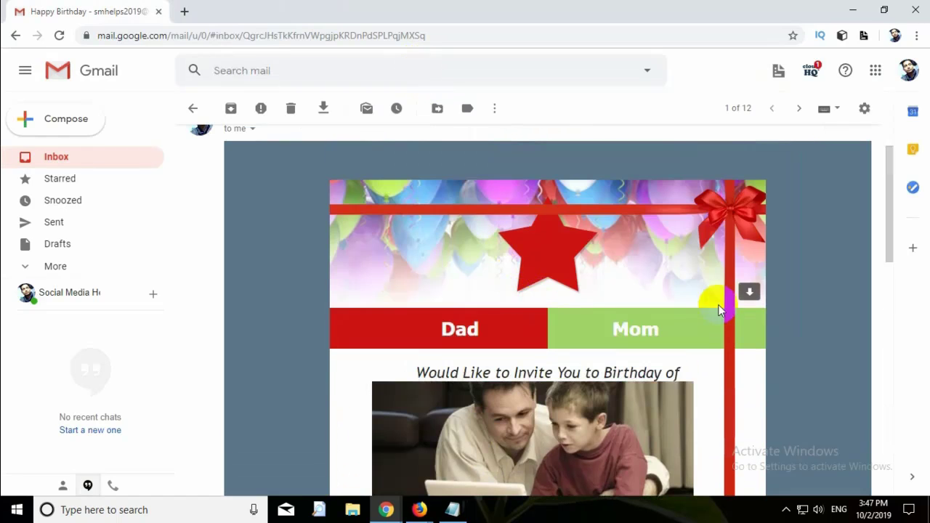